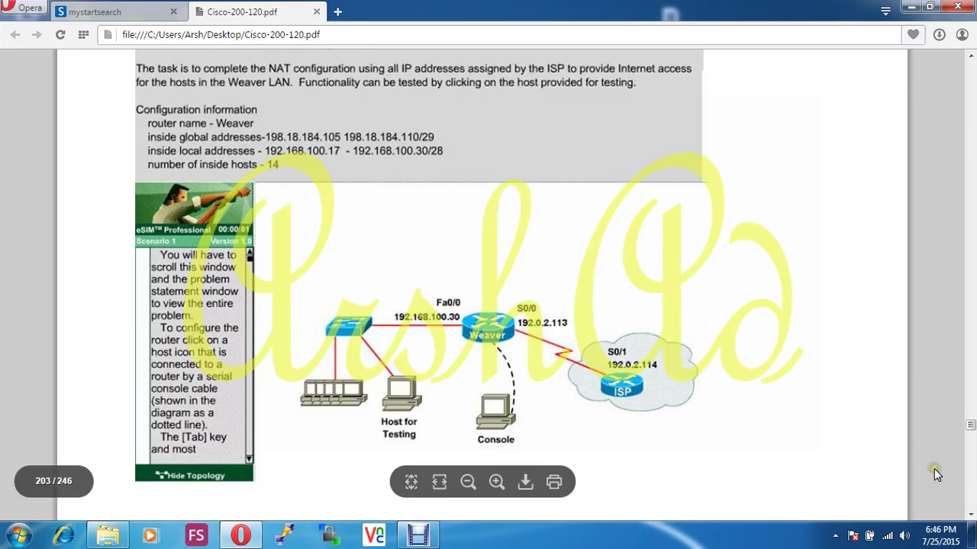
- Open the 9tut.com_CCNA_NAT_sim_question file from the desktop's 9tut folder in Cisco Packet Tracer and maximize its window
click(910, 6)
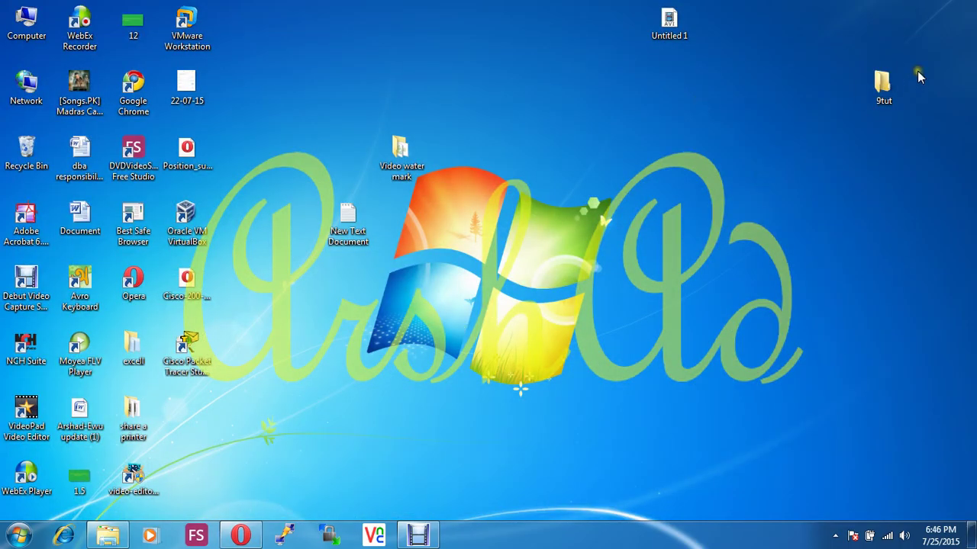
click(892, 86)
double_click(892, 86)
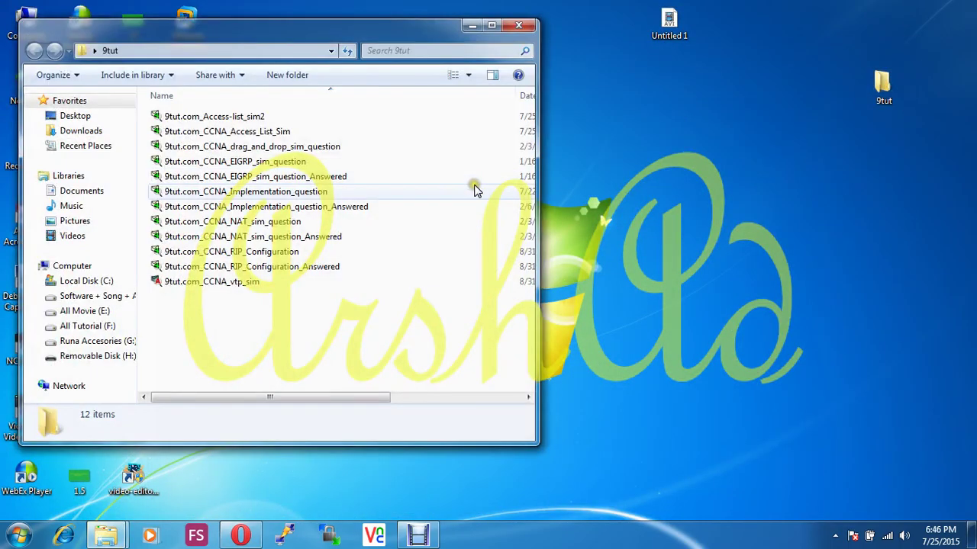
double_click(292, 221)
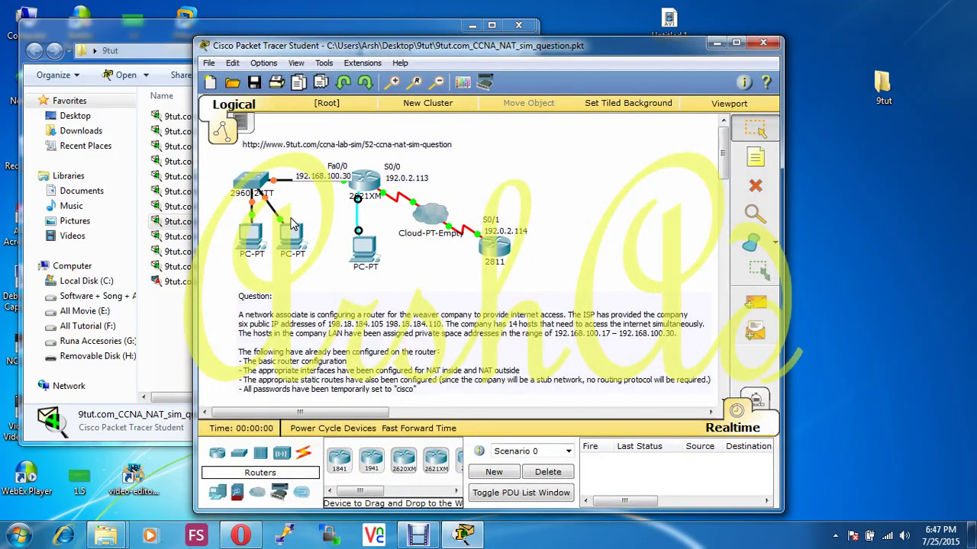
click(736, 42)
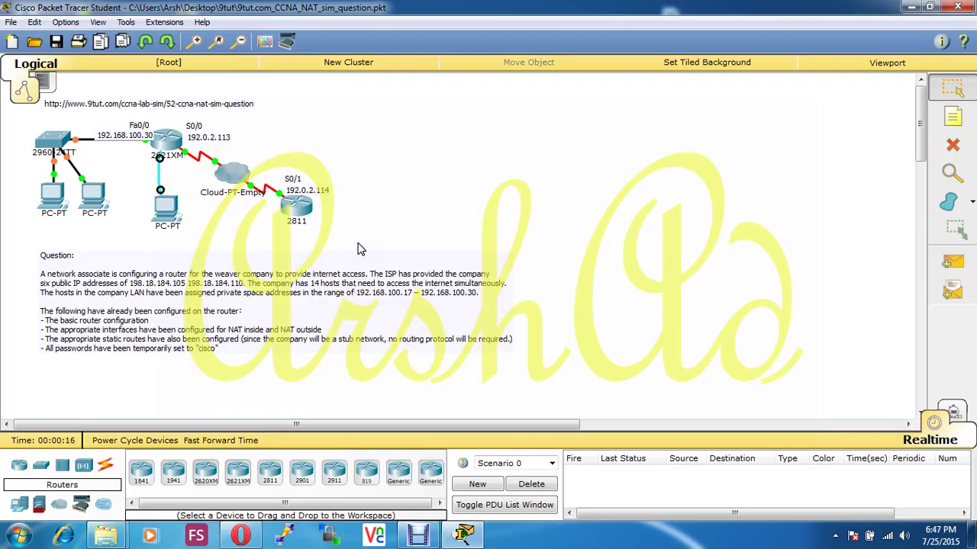
click(168, 142)
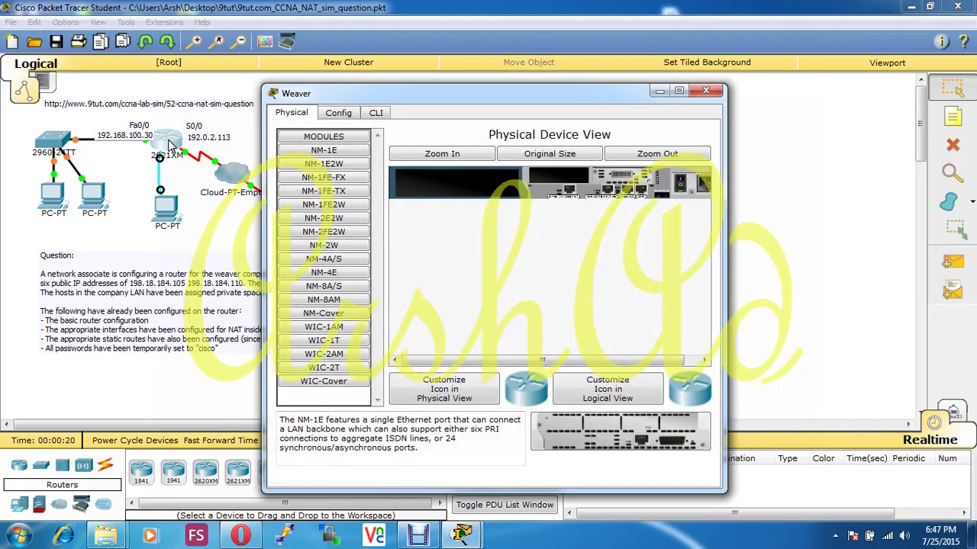
click(376, 113)
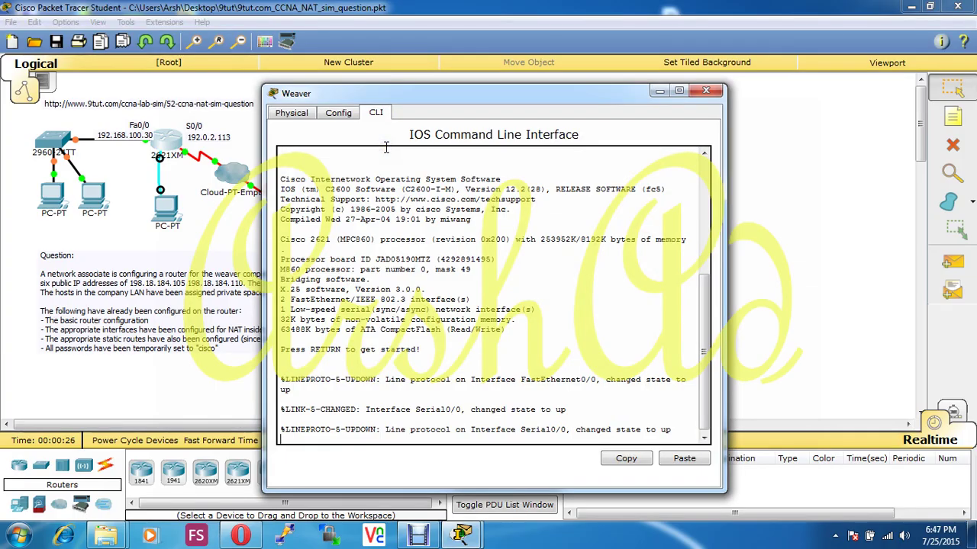
click(705, 90)
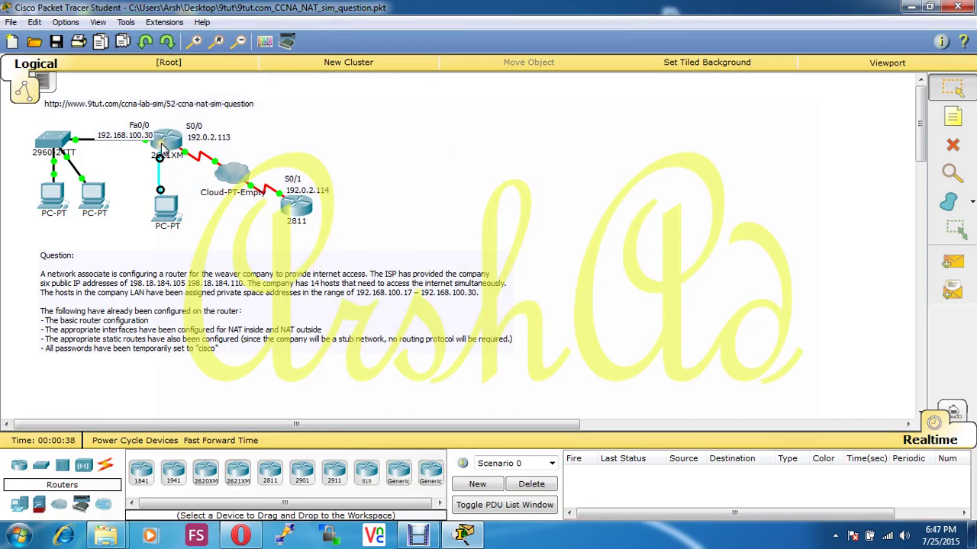
- Start a terminal session on the Console PC connected to the Weaver router, keeping the default terminal settings
mouse_move(161, 146)
click(162, 217)
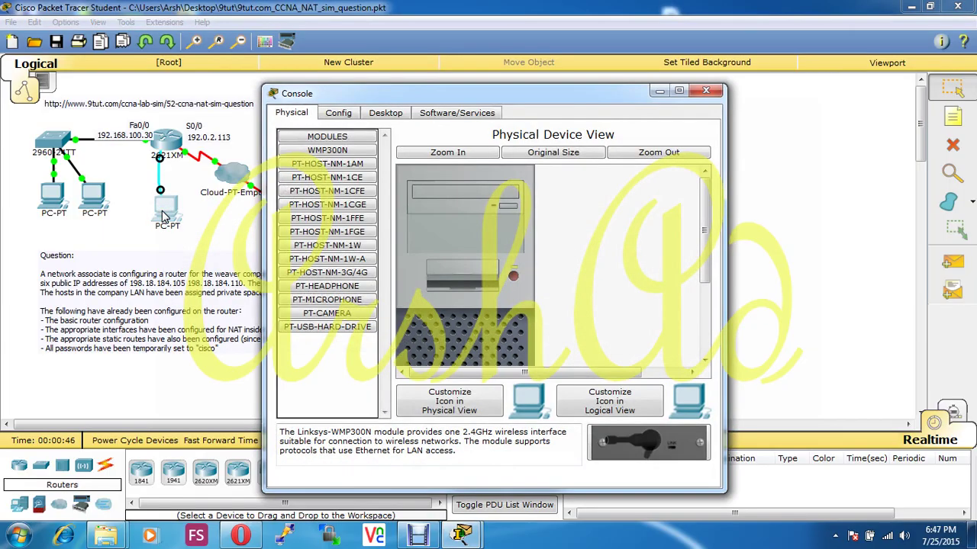
click(392, 114)
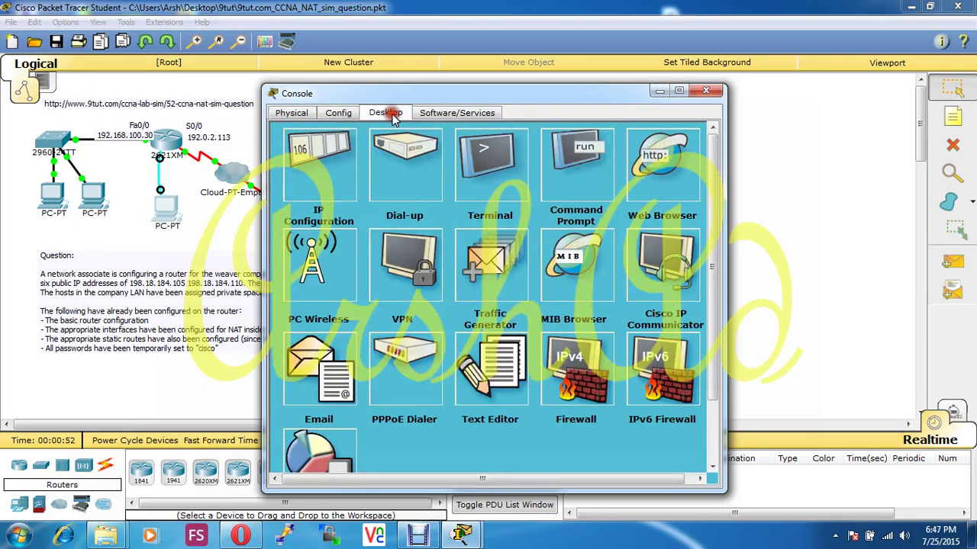
click(483, 164)
click(504, 316)
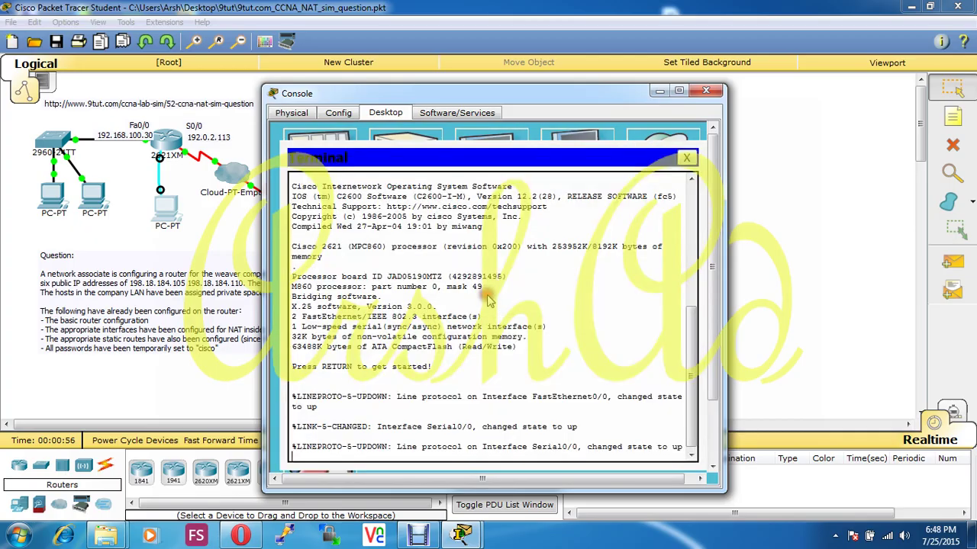
- Log in to the Weaver router with the console password and enter privileged mode with the enable password
key(Return)
key(Return)
key(Return)
key(Return)
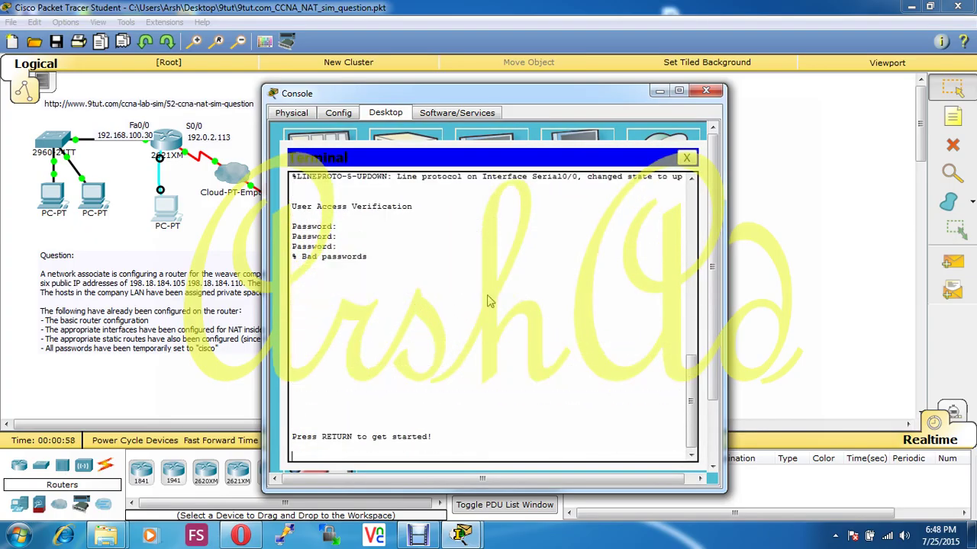
key(Return)
key(Return)
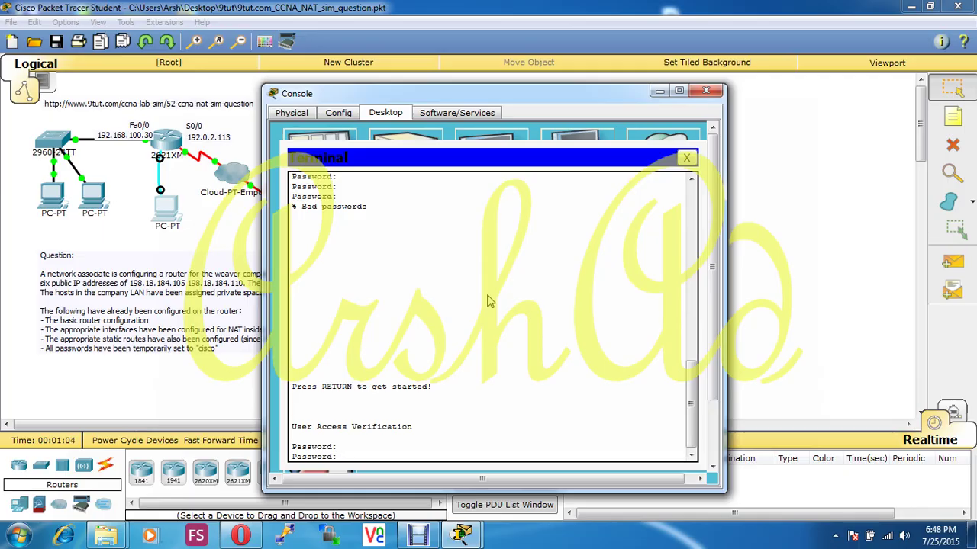
key(Return)
text(ena)
key(Return)
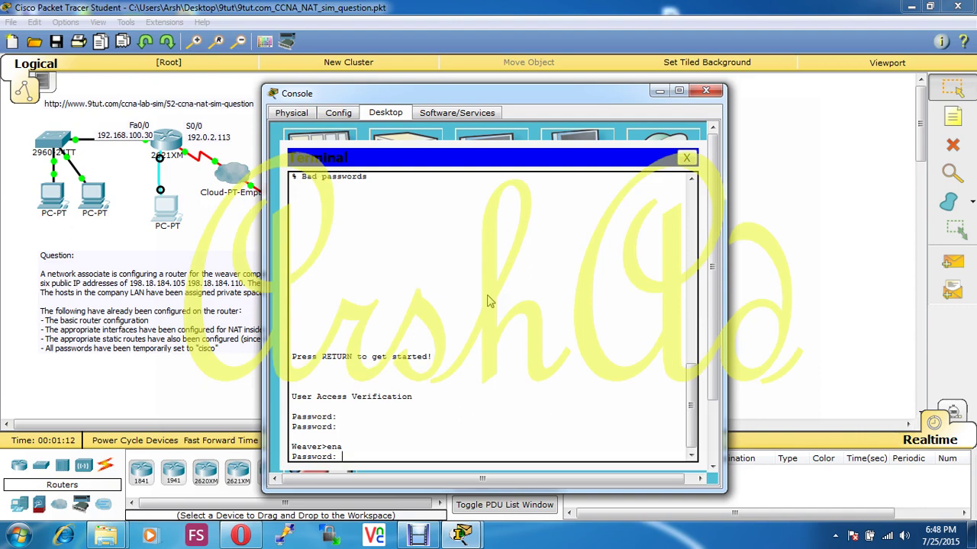
key(Return)
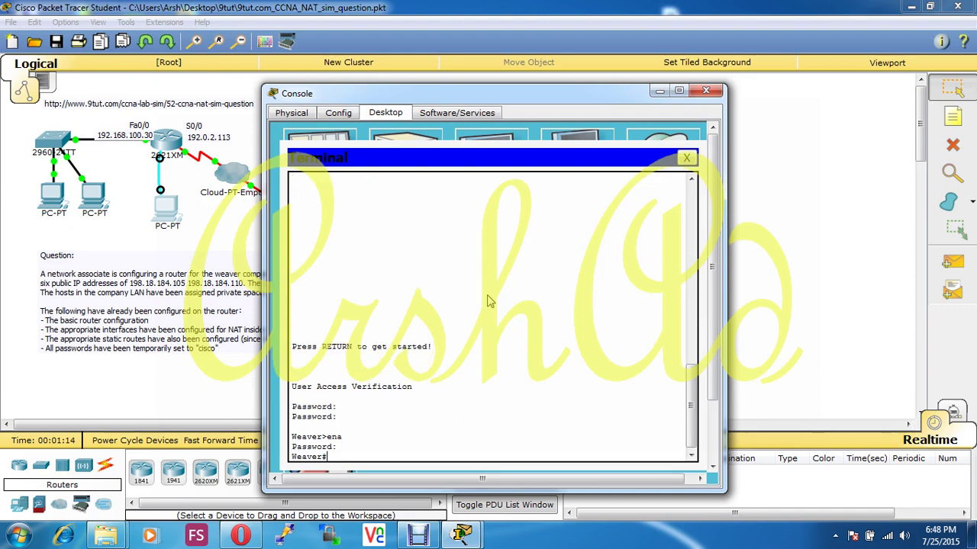
- Enter global configuration mode on the Weaver router with configure terminal
text(con)
key(Tab)
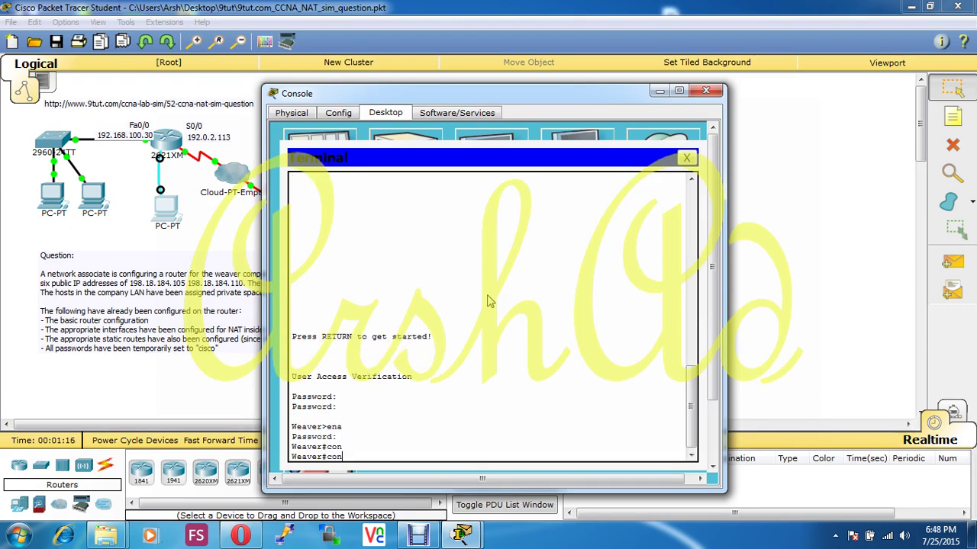
text(f)
key(Tab)
text(te)
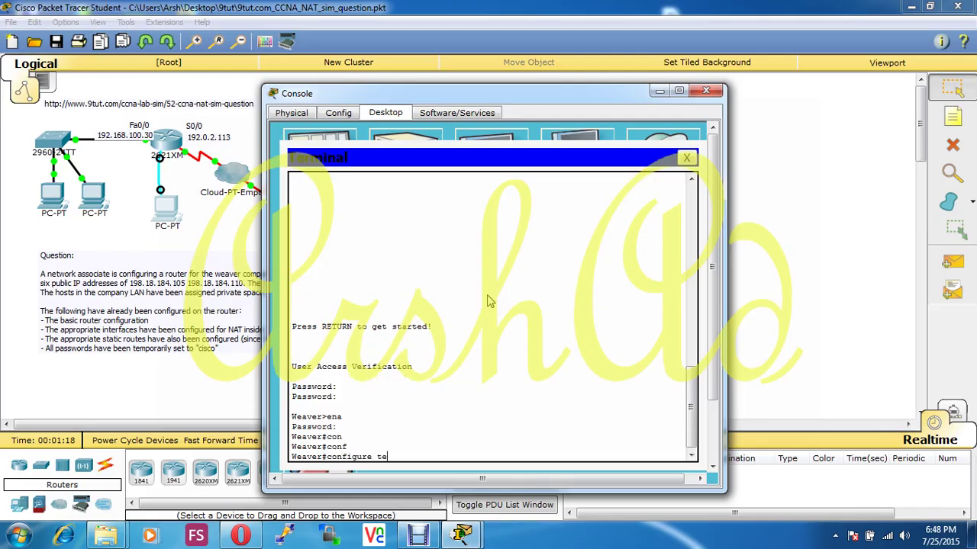
text(r)
key(Tab)
key(Return)
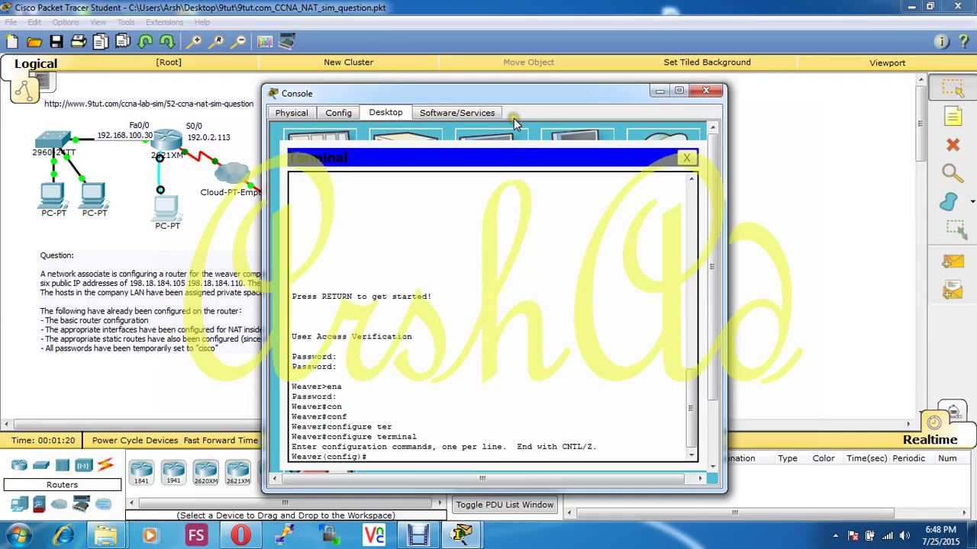
- Move the Console window away from the topology and widen it for longer commands
drag(509, 99, 681, 79)
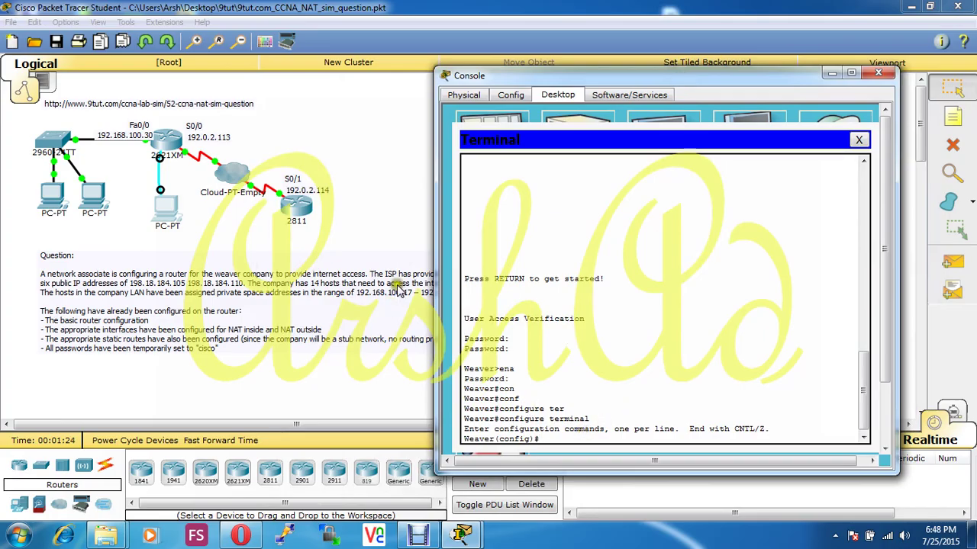
drag(437, 199, 329, 188)
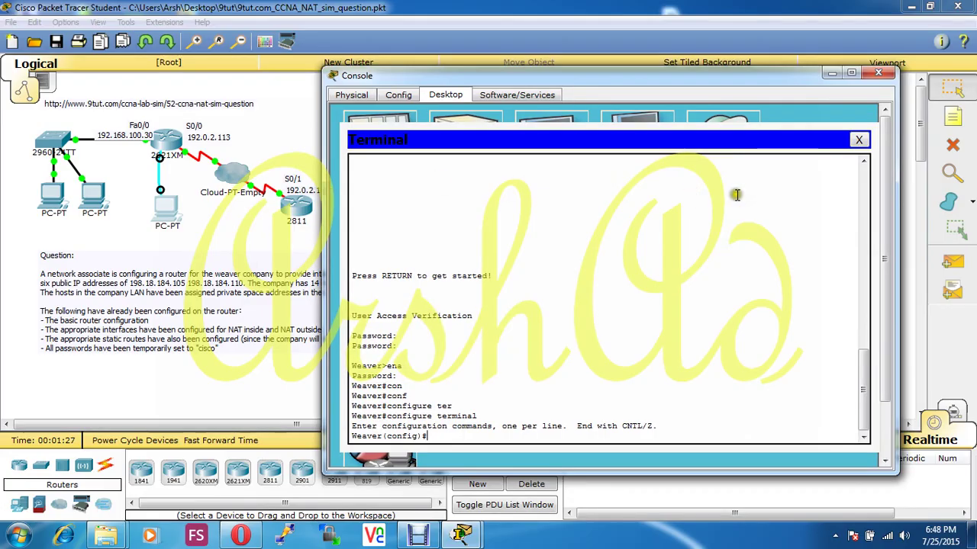
click(560, 351)
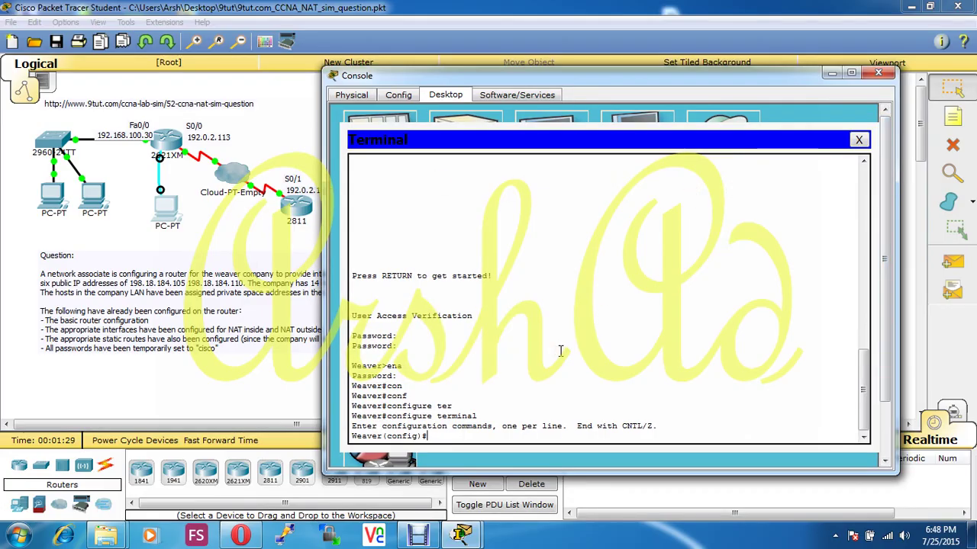
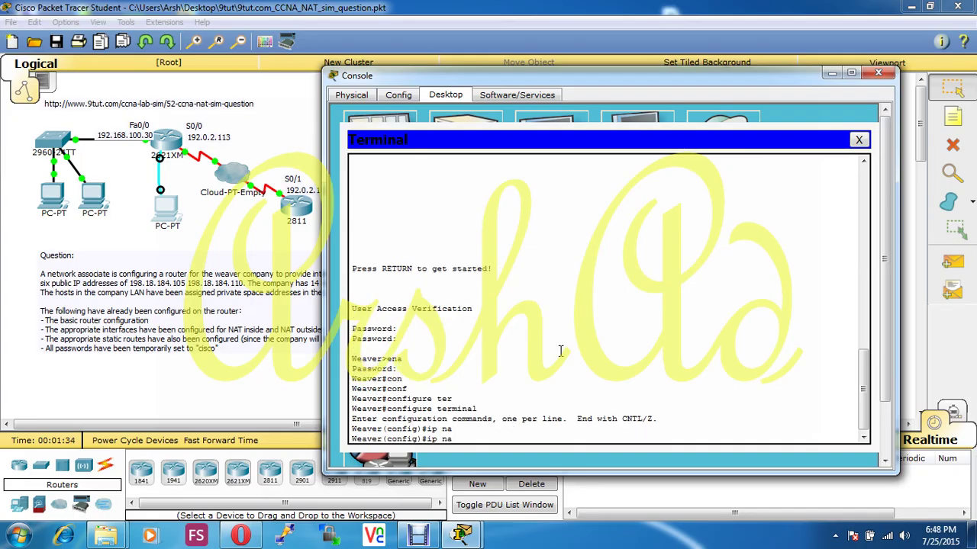
- Create the NAT pool mypool from 198.18.184.105 to 198.18.184.110 with netmask 255.255.255.248
key(Tab)
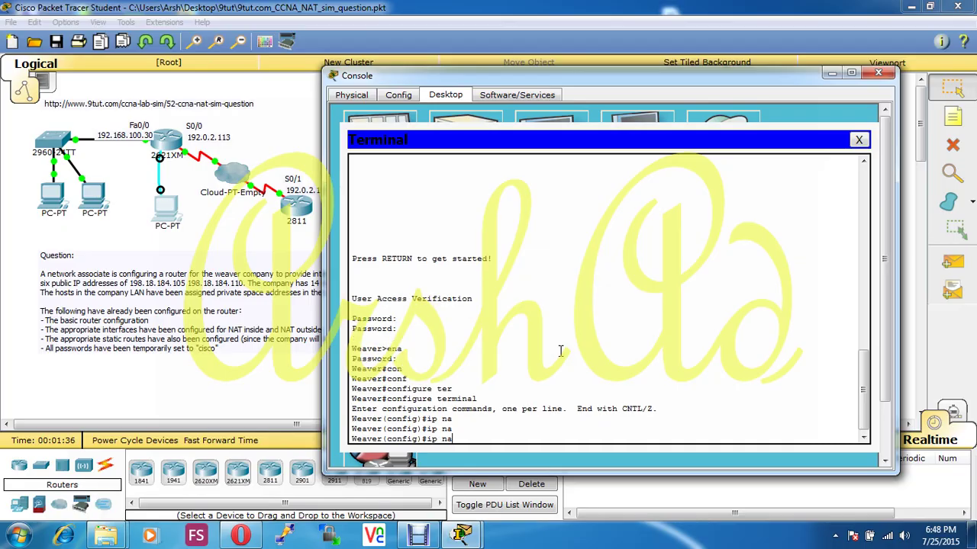
text(t)
key(Tab)
text(po)
key(Tab)
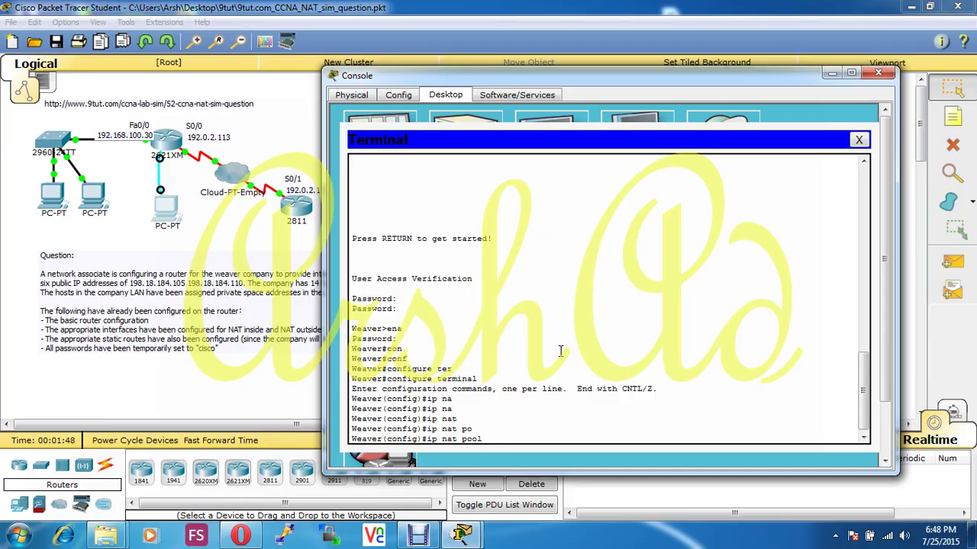
text(mypool)
text(198.18.184.105)
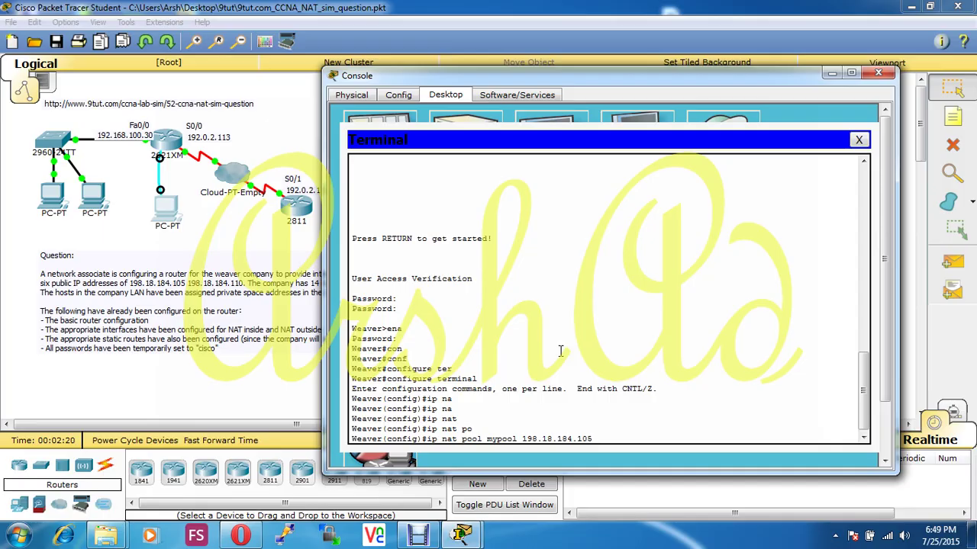
text(198.18.184.110 netmask 255.255.255.248)
key(Return)
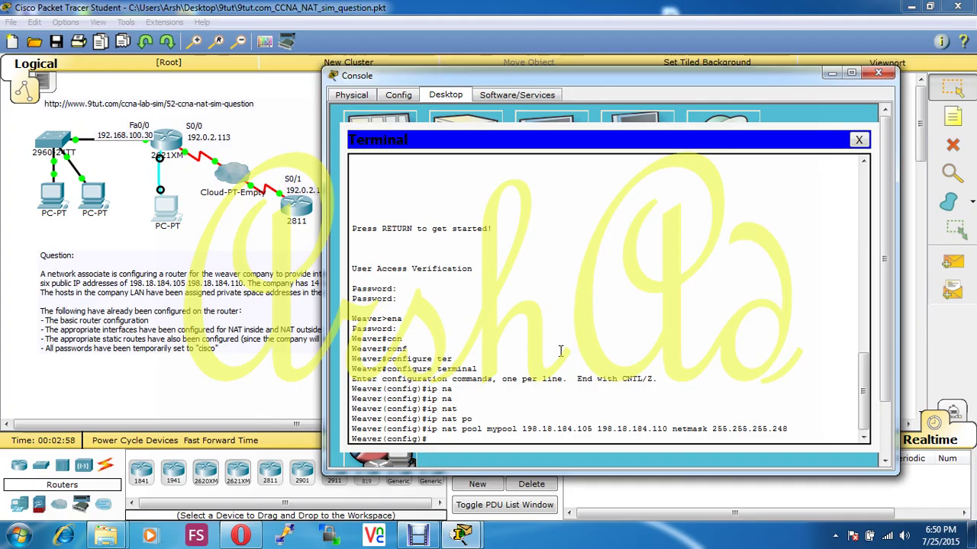
- Create access-list 1 permitting the inside hosts 192.168.100.16 with wildcard mask 0.0.0.15
text(acl)
key(Tab)
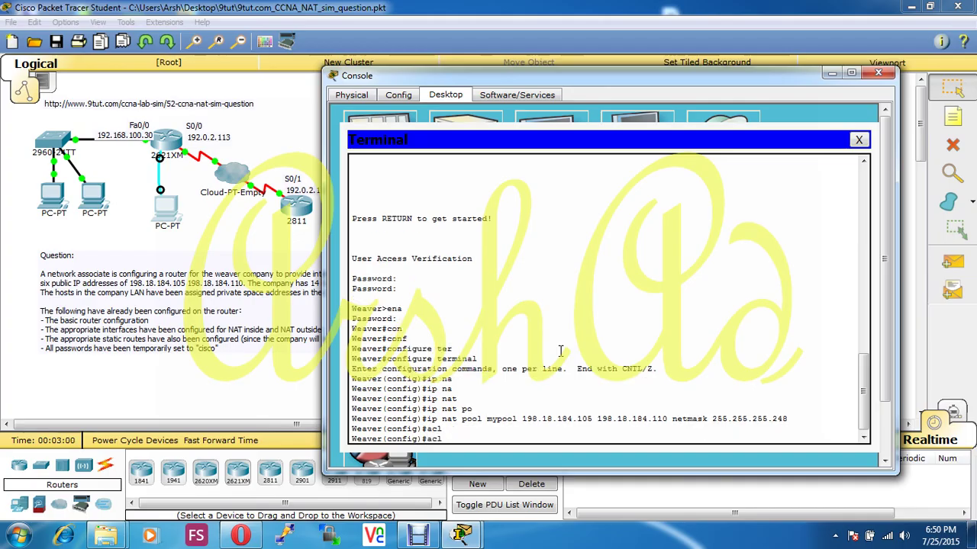
key(BackSpace)
key(Tab)
text(1 pe)
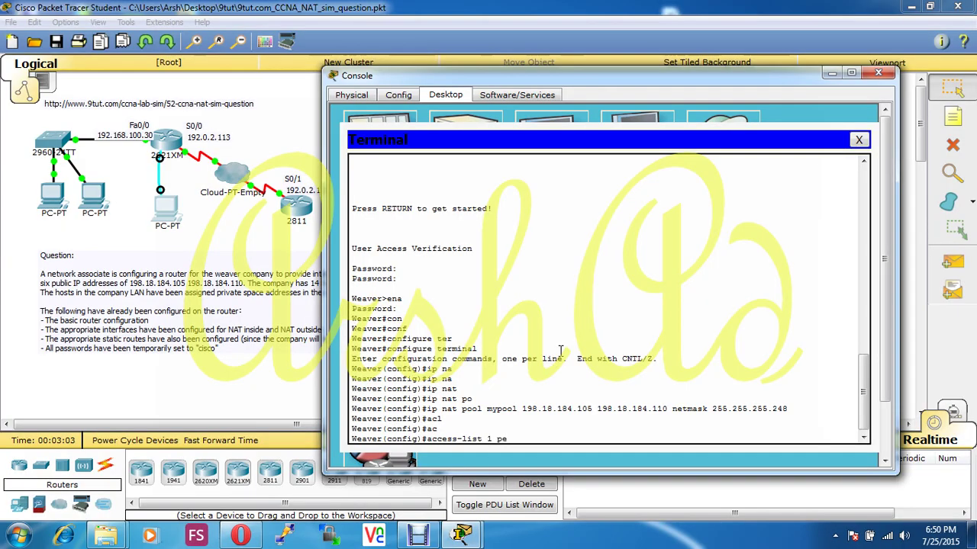
key(Tab)
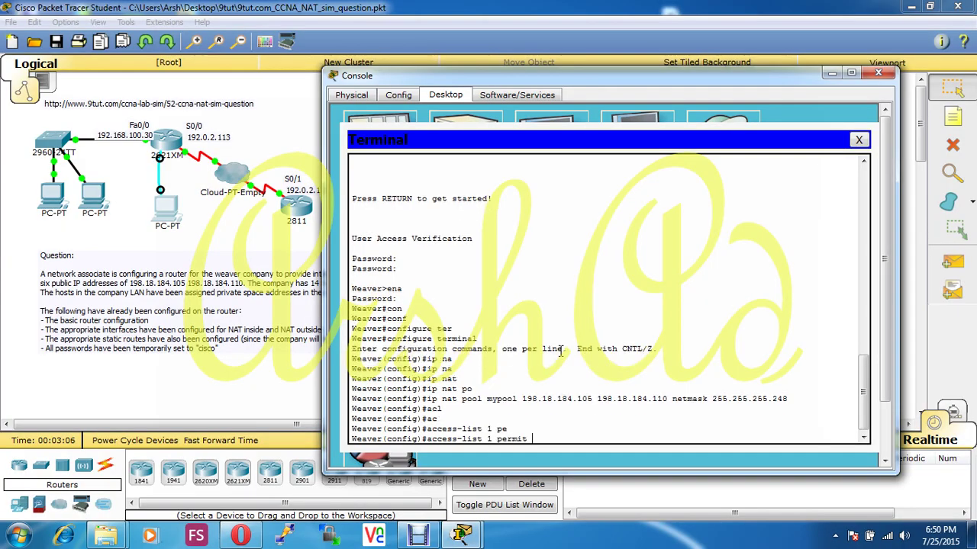
text(192.16)
text(8)
text(.)
text(100.)
text(100.)
text(1)
text(6)
text( 0.0.0.)
text(15)
key(Return)
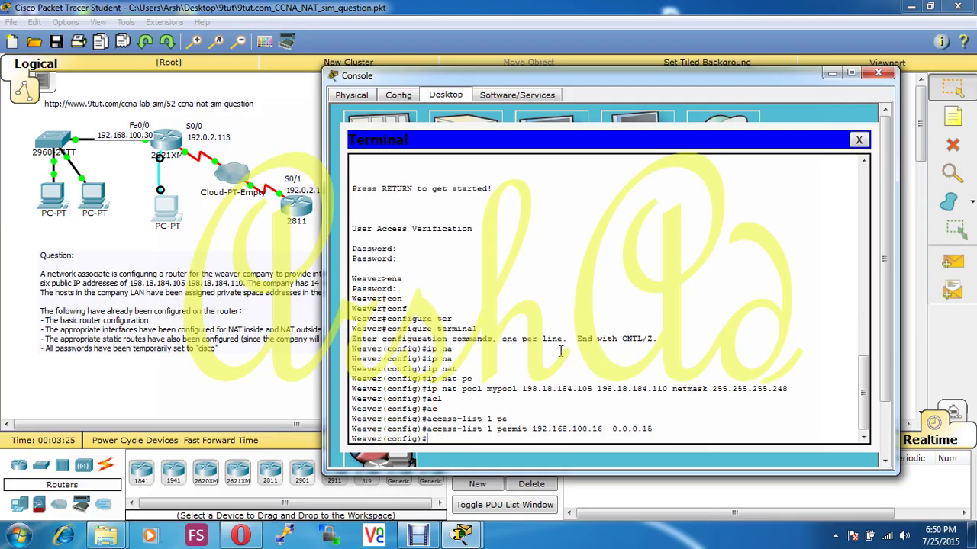
- Begin the NAT translation command with ip nat inside source
text(i p na)
key(Tab)
text(t)
key(Tab)
text(in)
key(Tab)
text(so)
key(Tab)
text(l)
key(Tab)
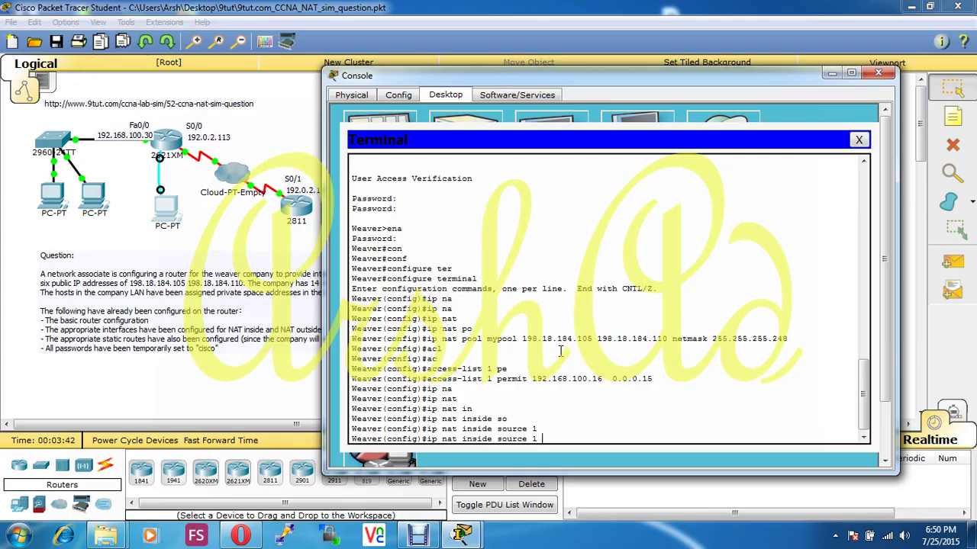
text(po)
key(Tab)
text(o)
key(Tab)
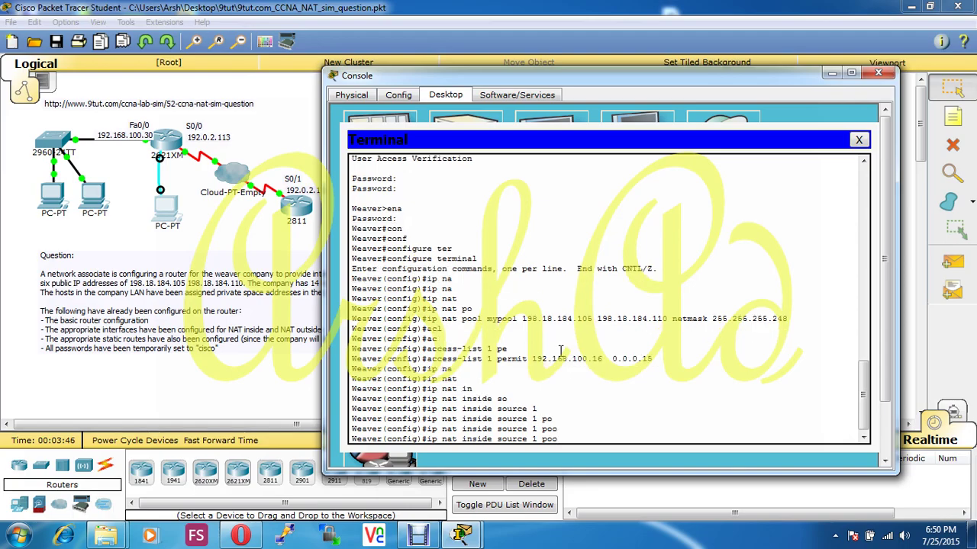
text(l)
key(Tab)
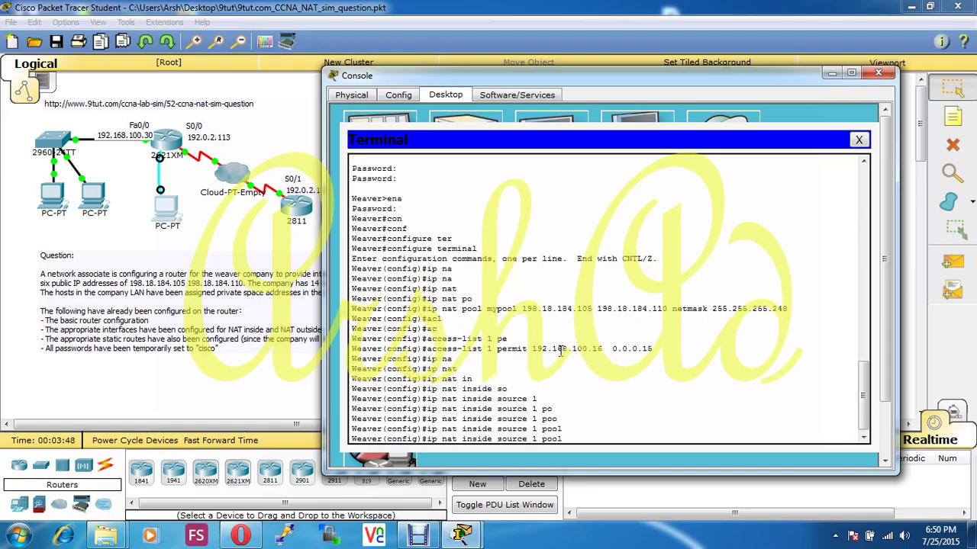
key(BackSpace)
key(BackSpace)
key(BackSpace)
key(BackSpace)
key(BackSpace)
key(BackSpace)
key(BackSpace)
- Complete the inside source translation command with list 1 and pool mypool, enabling overload
text(li)
key(Tab)
text(1 pl)
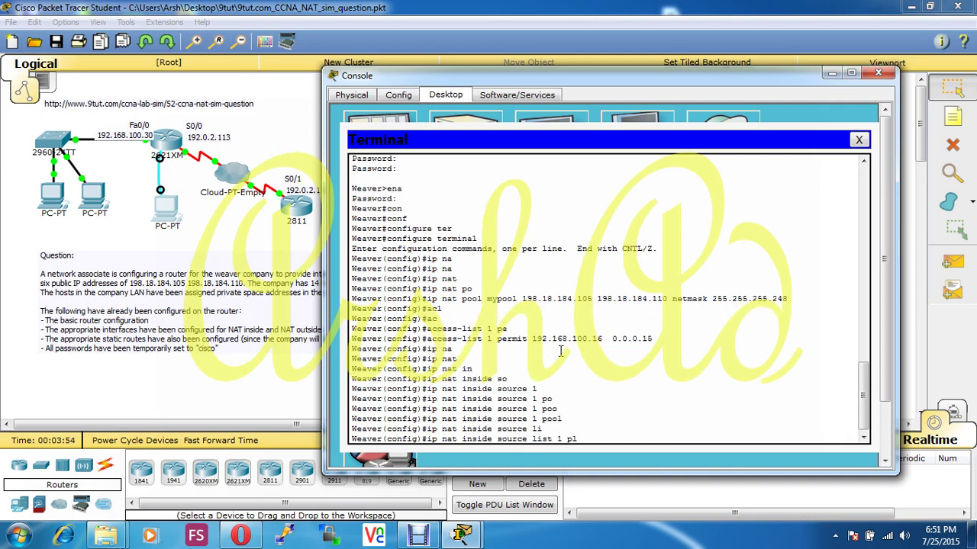
key(Tab)
key(BackSpace)
key(Tab)
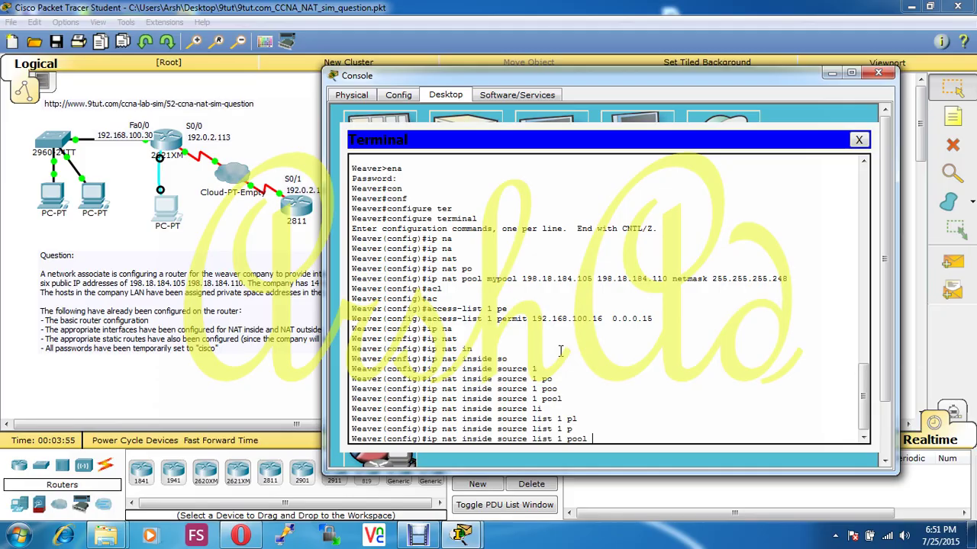
text(mypoo)
text(l o)
text(ver)
key(Tab)
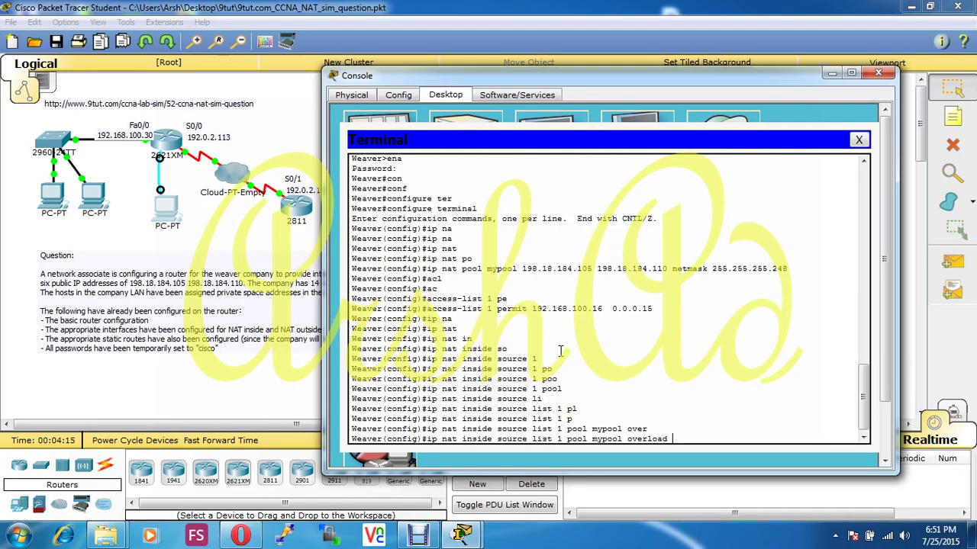
key(Return)
key(Return)
key(Return)
key(Return)
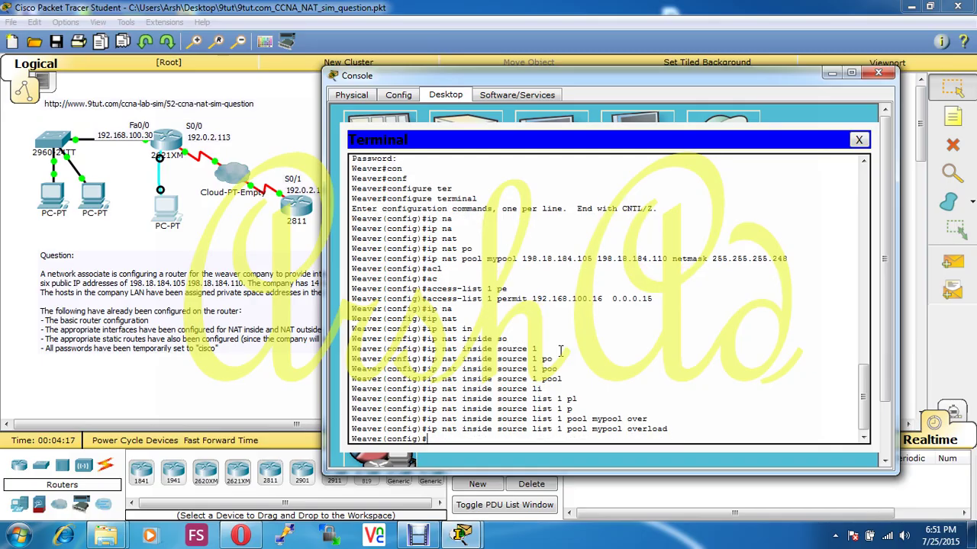
- Designate interface fastEthernet 0/0 as the NAT inside interface
text(ins)
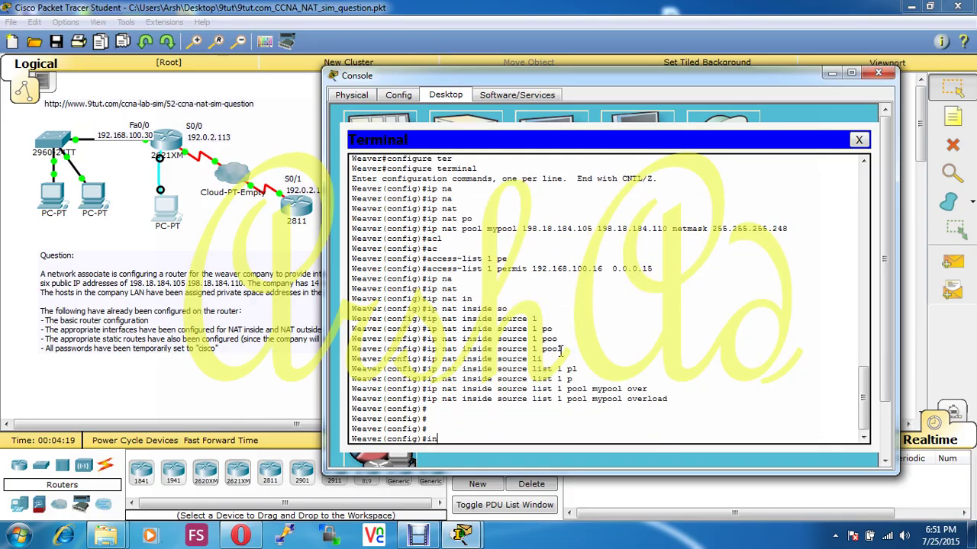
key(Tab)
key(BackSpace)
key(Tab)
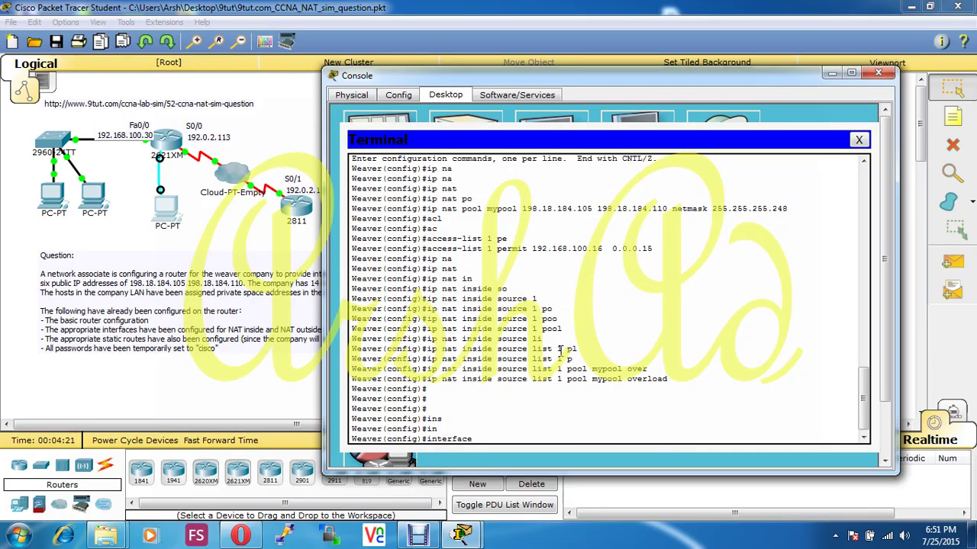
text(fa)
key(Tab)
text(0/0)
key(Return)
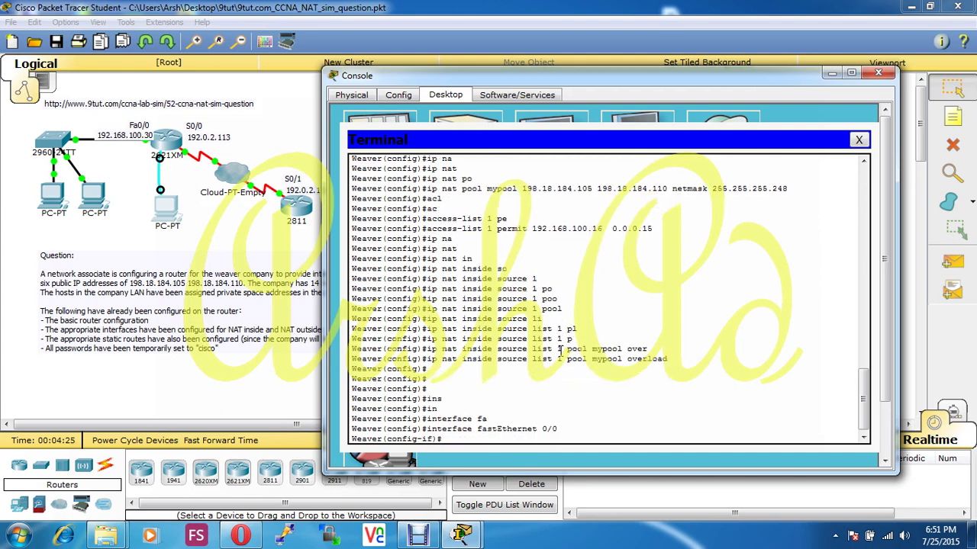
text(ip na)
key(Tab)
text(in)
key(Tab)
key(Return)
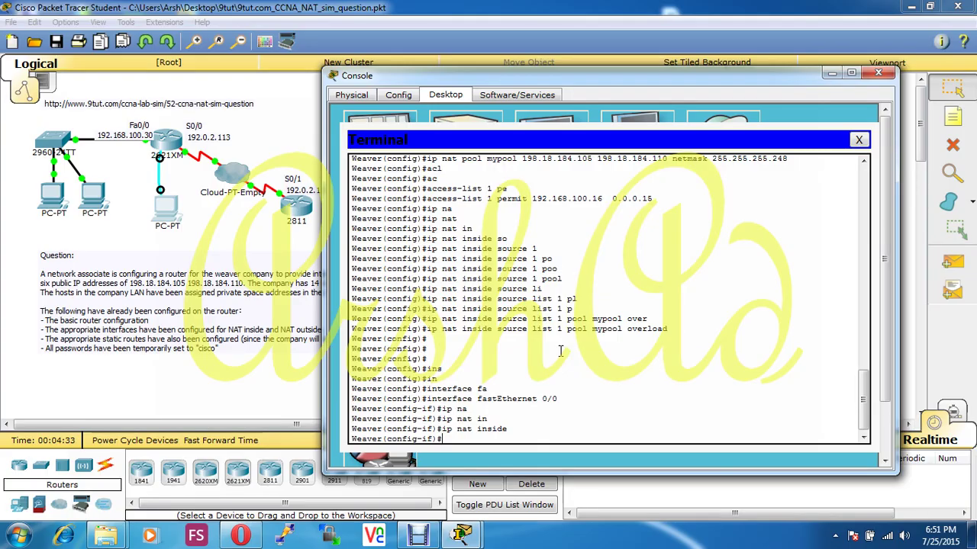
- Leave the fastEthernet 0/0 interface configuration and return to global configuration mode
text(in)
key(Tab)
text(s)
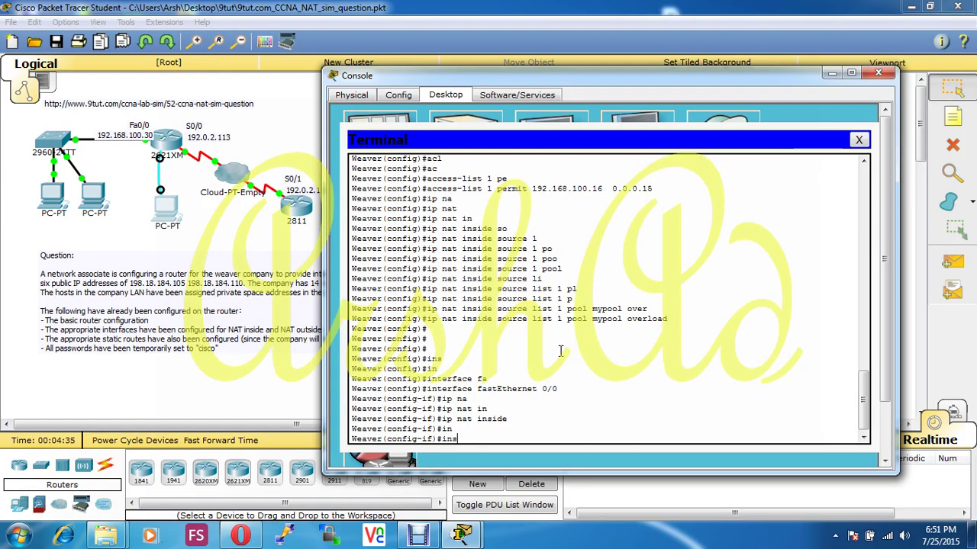
key(BackSpace)
key(Tab)
key(BackSpace)
text(exit)
key(Return)
- Designate interface serial 0/0 as the NAT outside interface
text(in)
key(Tab)
text(se)
key(Tab)
text(0/0)
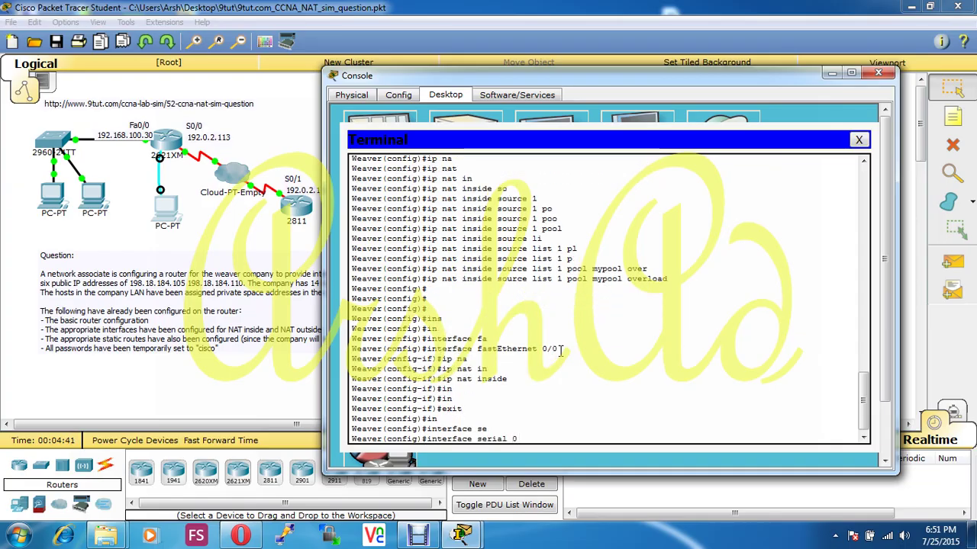
key(Return)
text(ip)
key(Tab)
text(na)
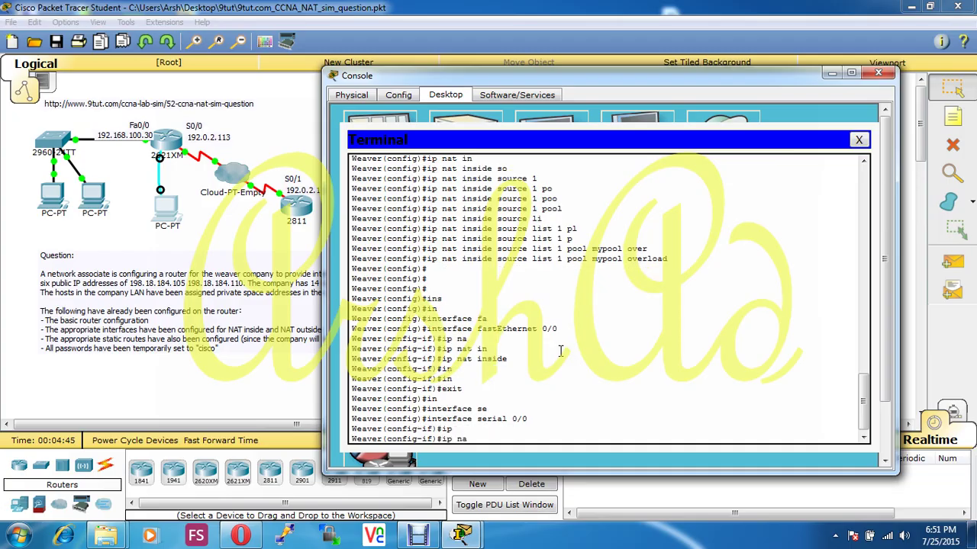
key(Tab)
text(ou)
key(Tab)
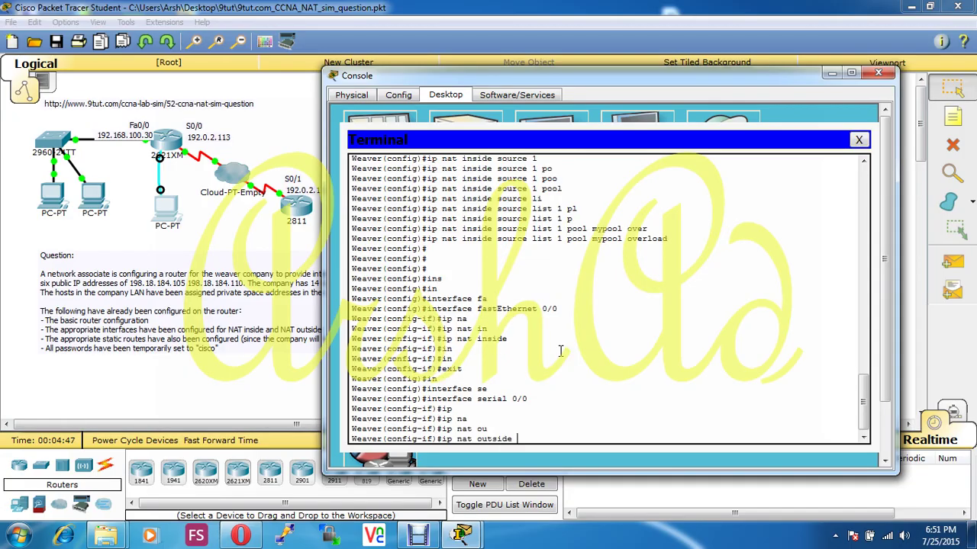
key(Return)
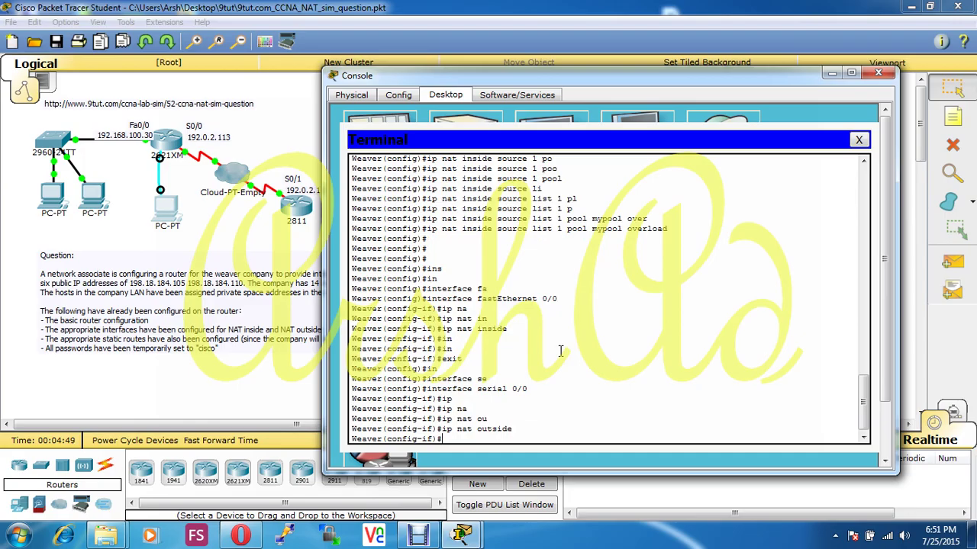
key(Return)
key(Return)
key(Return)
key(Return)
key(Return)
key(Return)
key(Return)
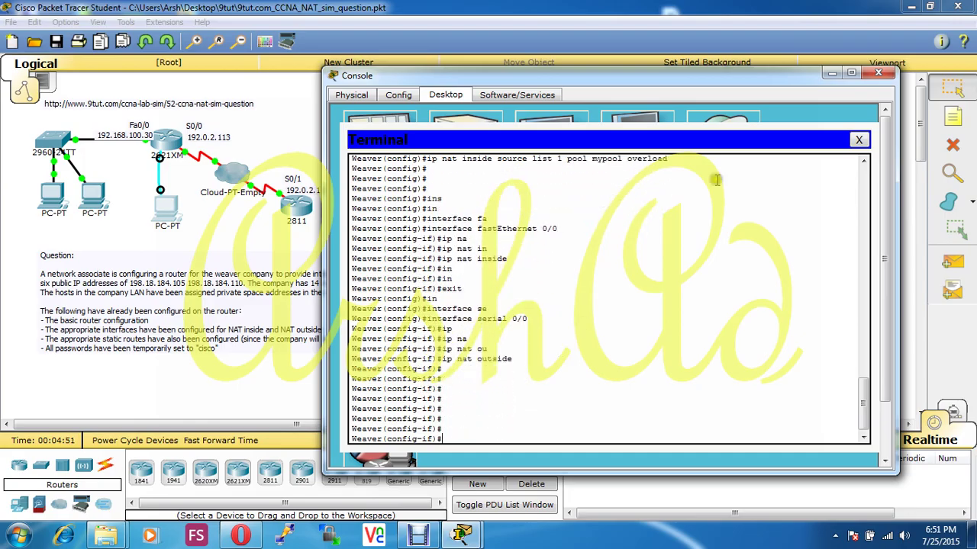
- Minimize the Console window and open the Command Prompt on PC1, moving its window clear of the topology
mouse_move(786, 84)
mouse_down()
mouse_move(828, 92)
mouse_move(754, 109)
mouse_move(804, 109)
mouse_move(774, 83)
mouse_up()
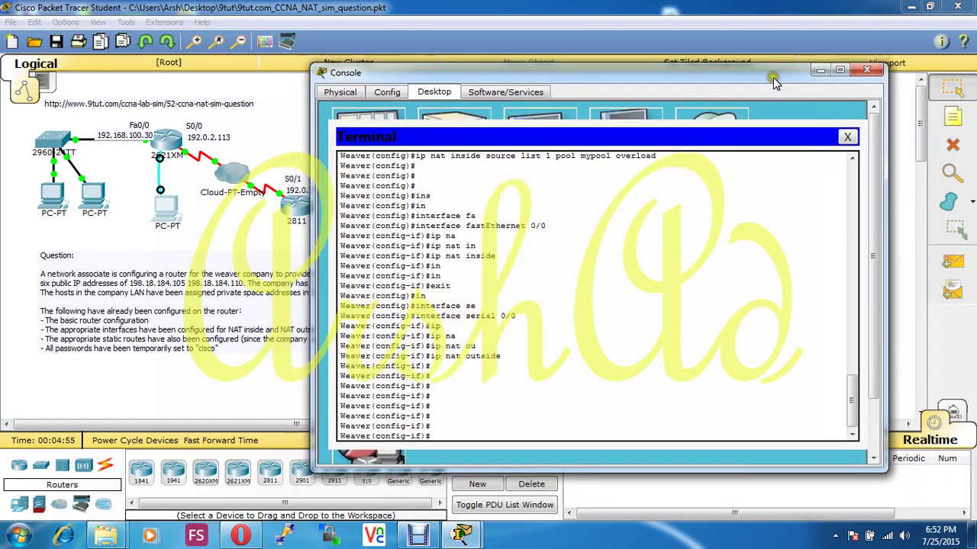
click(821, 71)
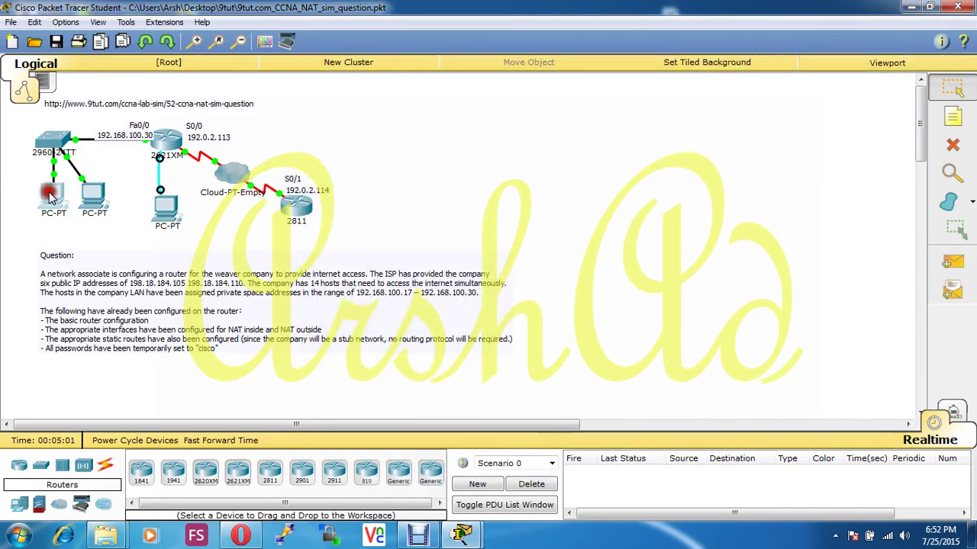
click(50, 197)
click(385, 112)
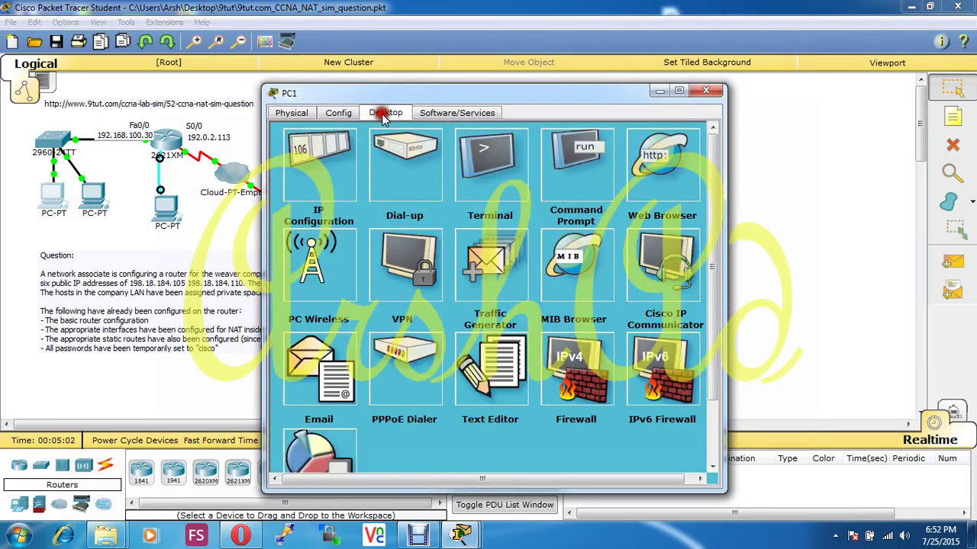
click(597, 188)
drag(551, 94, 753, 83)
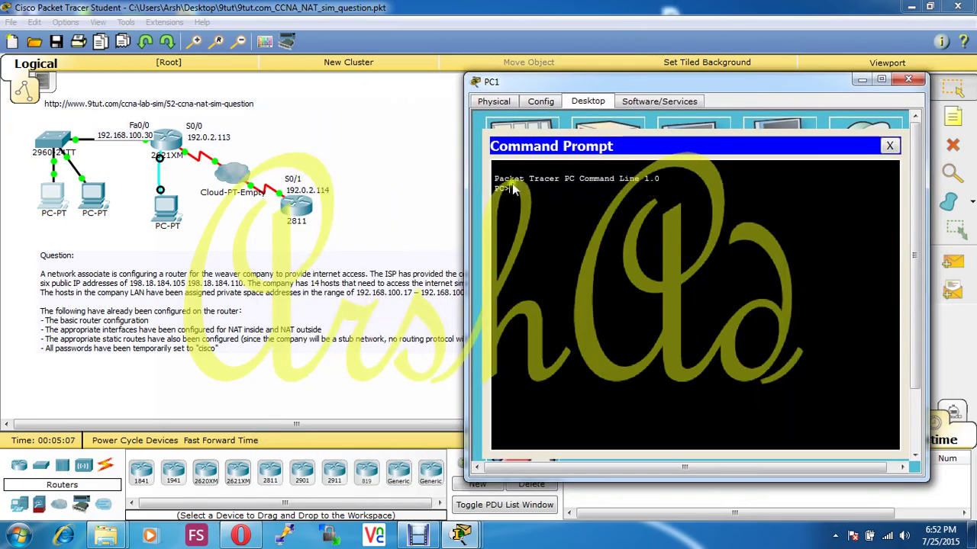
- Open the Weaver router's command line and end configuration mode, returning to privileged EXEC mode
click(153, 142)
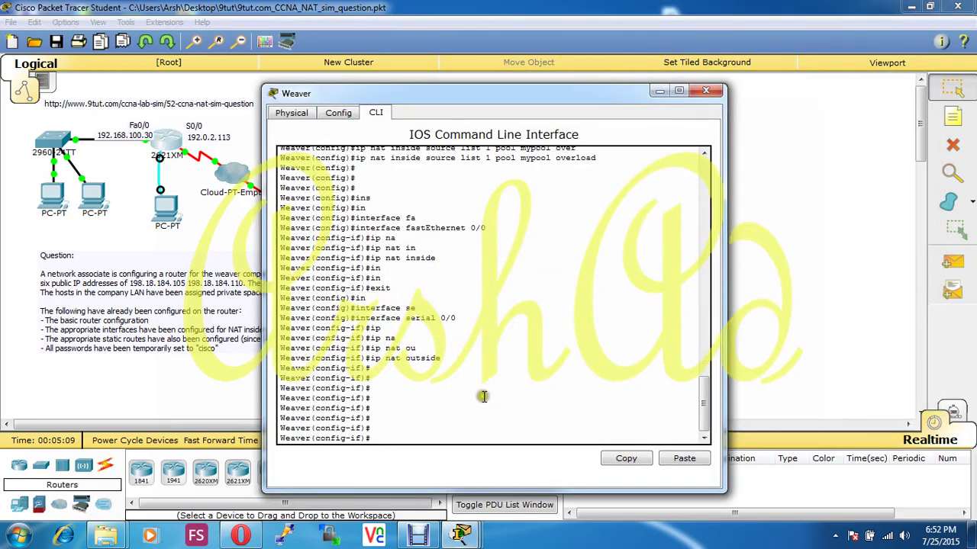
text(end)
key(Return)
key(Return)
key(Return)
key(Return)
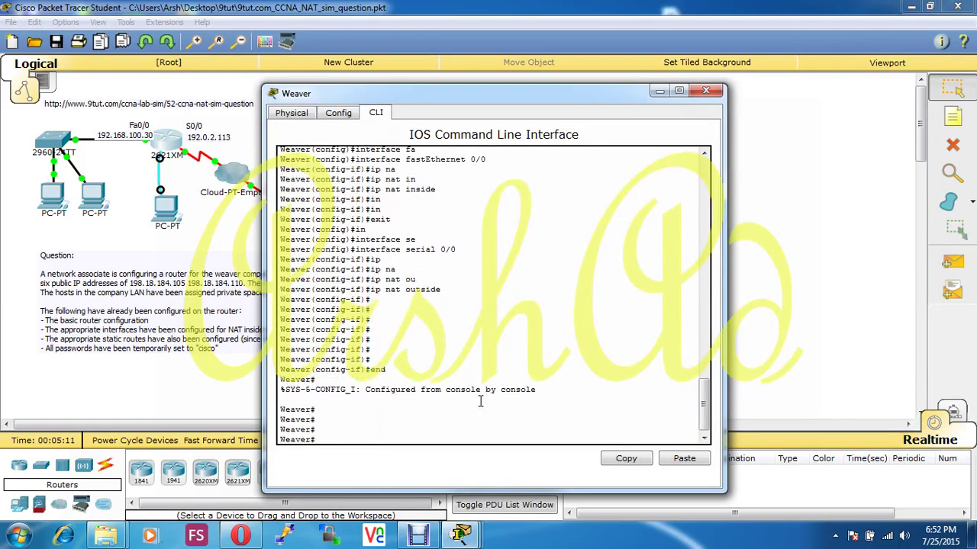
- Display the router's NAT translation table with show ip nat translations
key(Return)
text(show i)
key(Tab)
text(i)
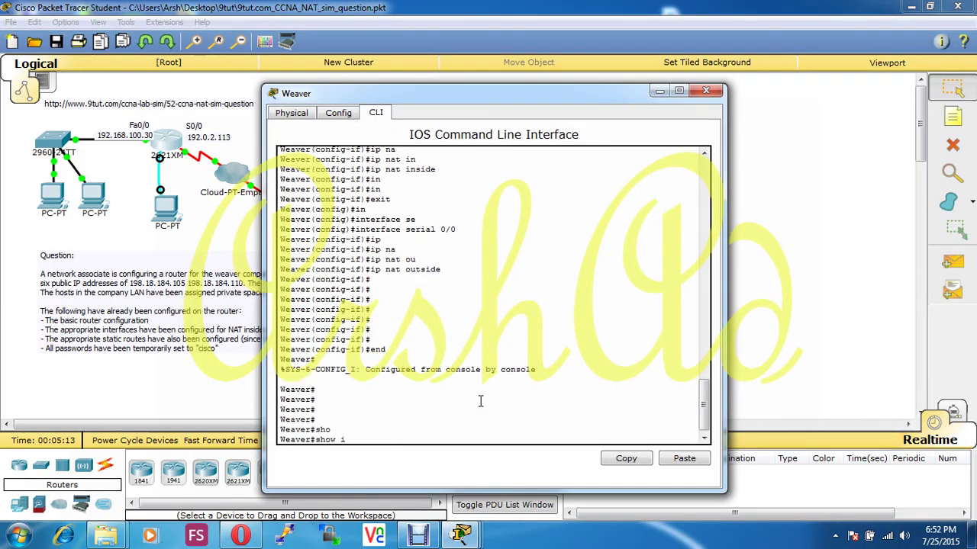
key(Tab)
text(na)
key(Tab)
text(tra)
key(Tab)
key(Return)
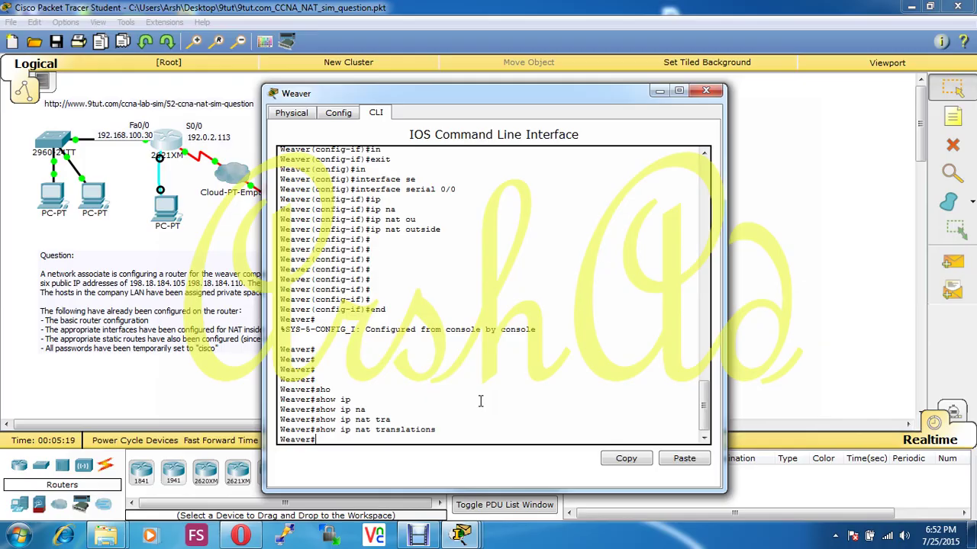
- Ping the ISP router at 192.0.2.114 from PC1's Command Prompt
click(47, 192)
text(ping)
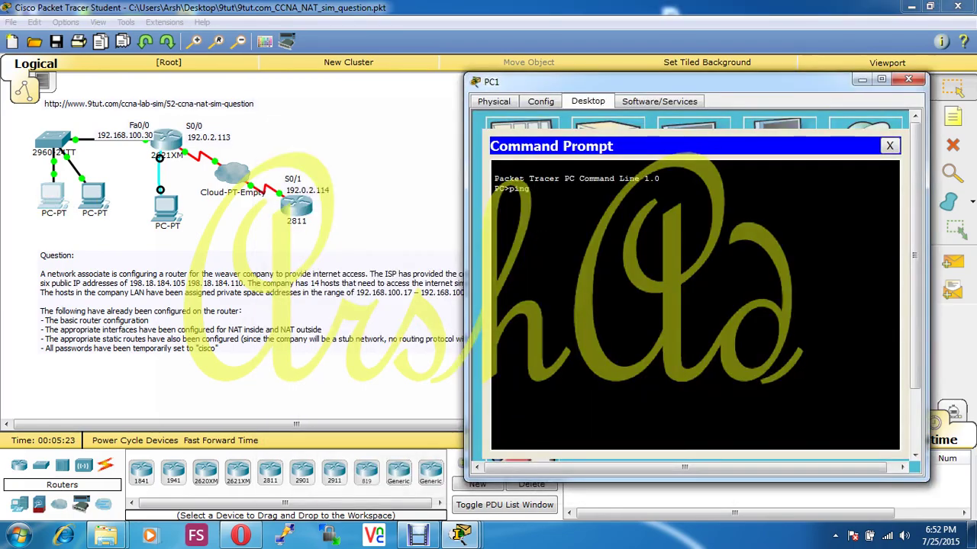
text( 192.1)
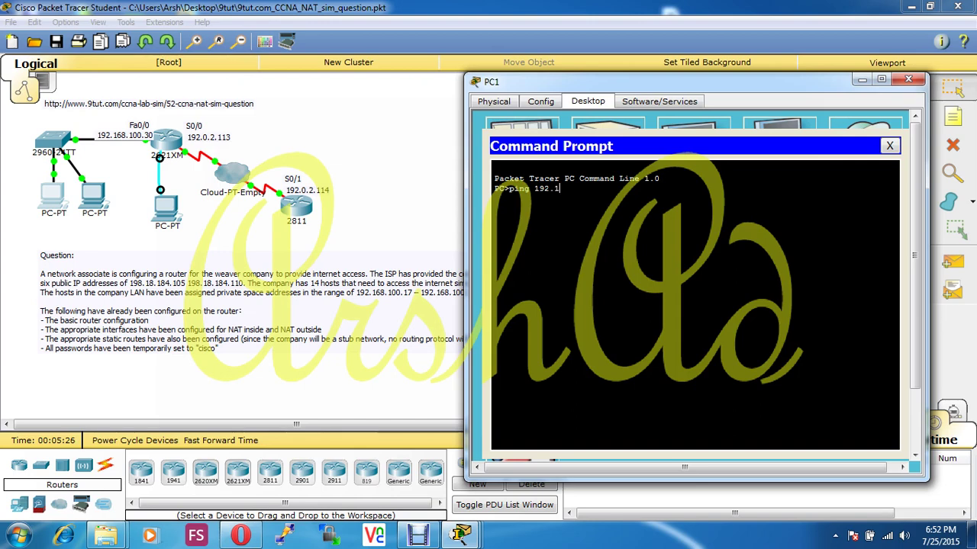
key(BackSpace)
text(0.2.114)
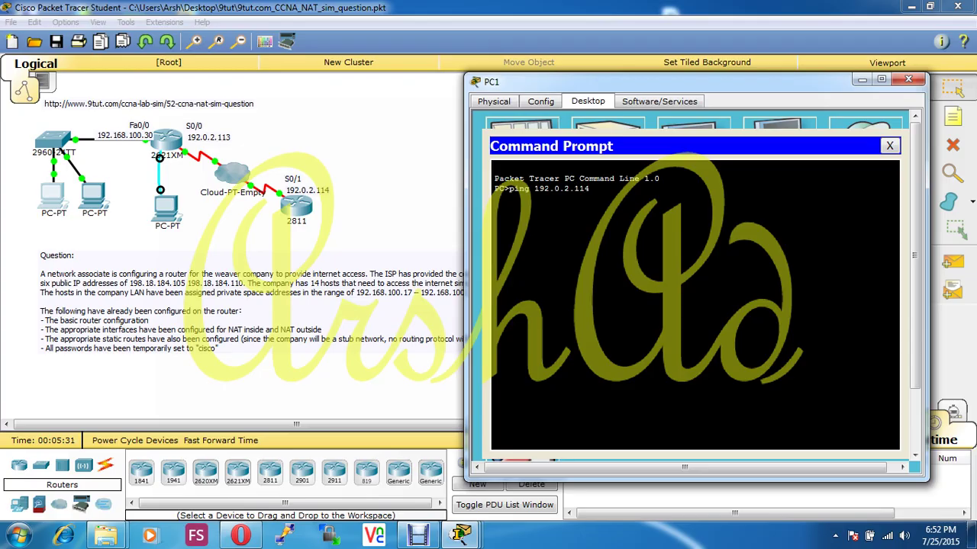
key(Return)
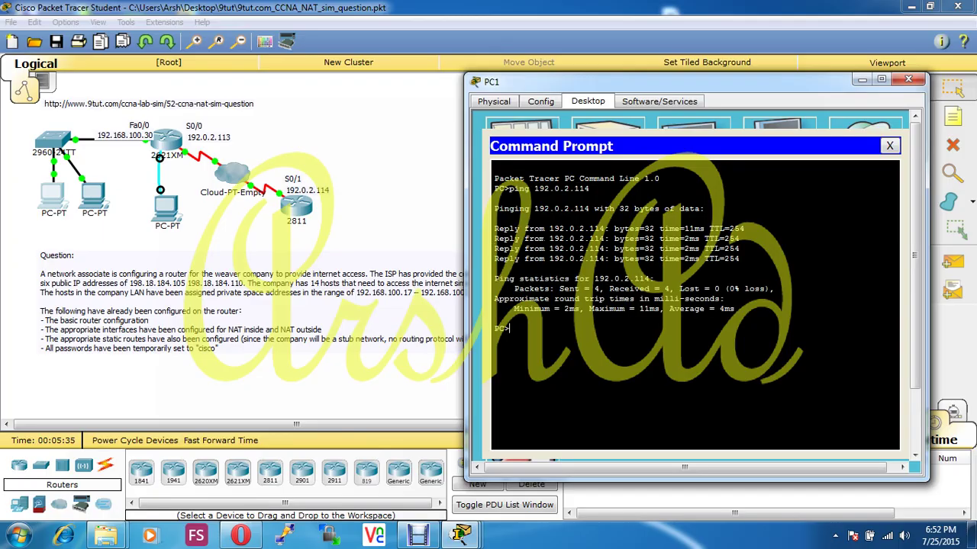
- Display Weaver's NAT translations again and check the first entry's inside local and inside global addresses, closing the router window when done
click(176, 153)
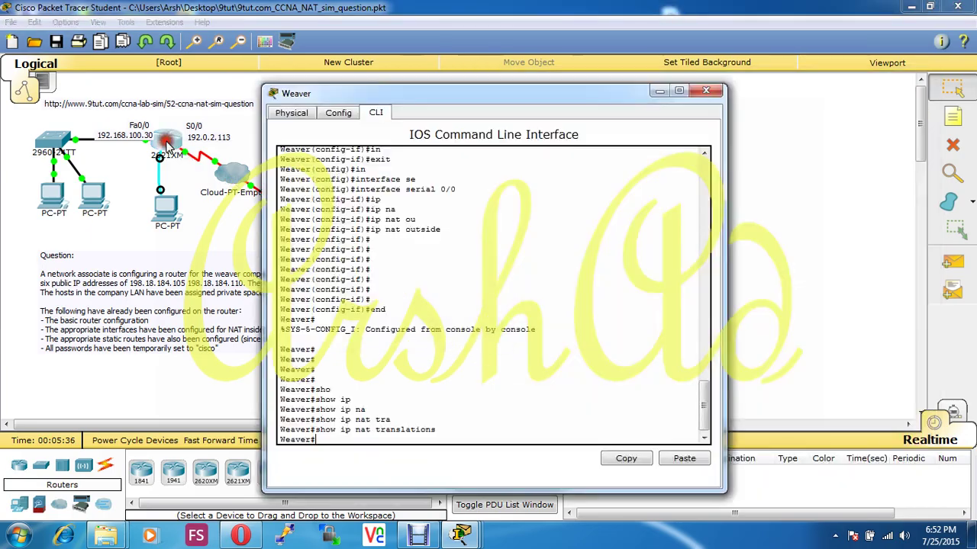
key(Return)
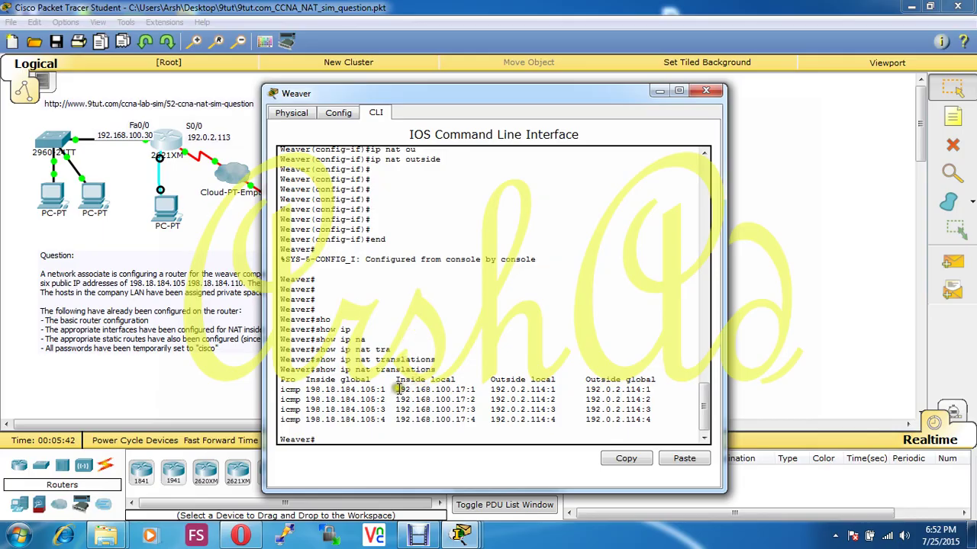
drag(397, 389, 465, 389)
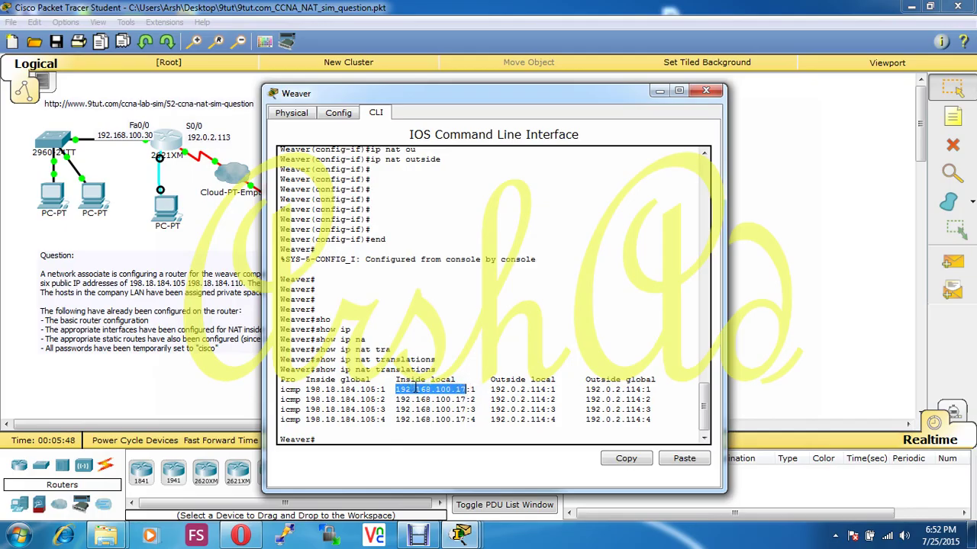
drag(305, 389, 376, 390)
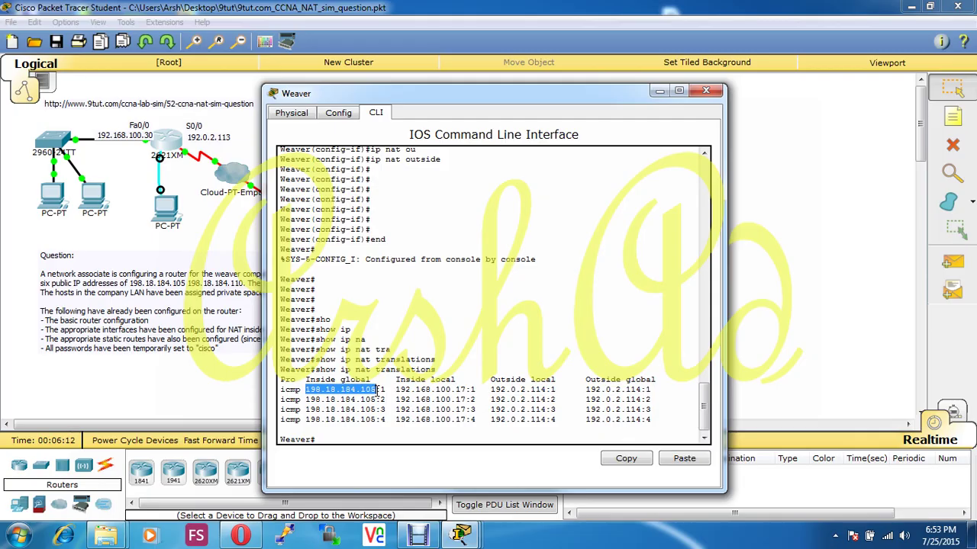
click(706, 91)
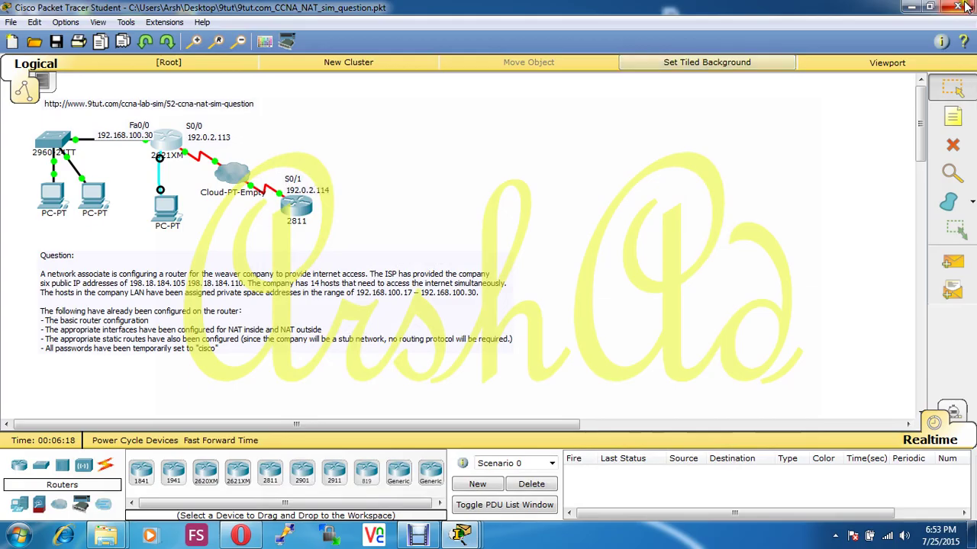